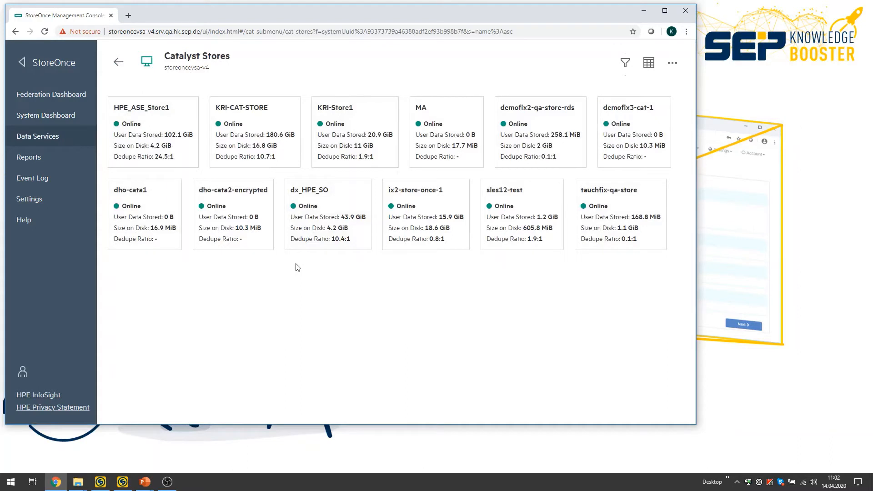
Open the overview of the KRI-CAT-STORE Catalyst store, and switch to the SEP sesam administration window.
left_click(240, 111)
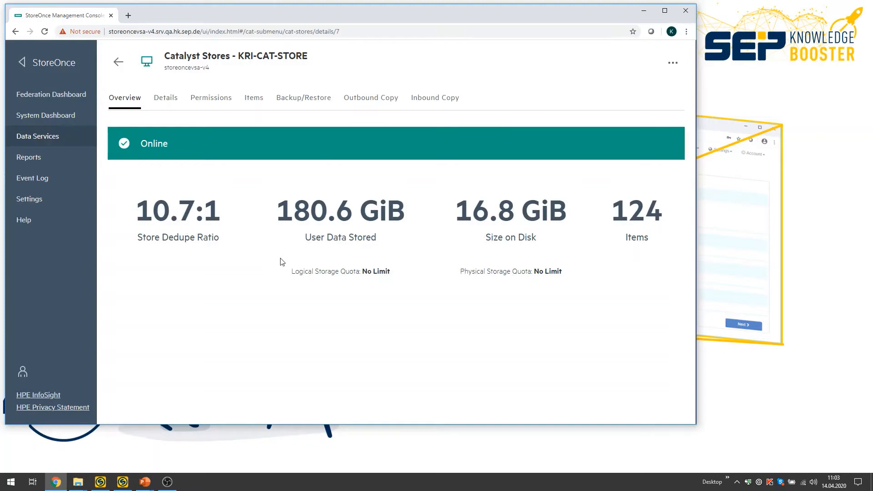
key("alt+Tab")
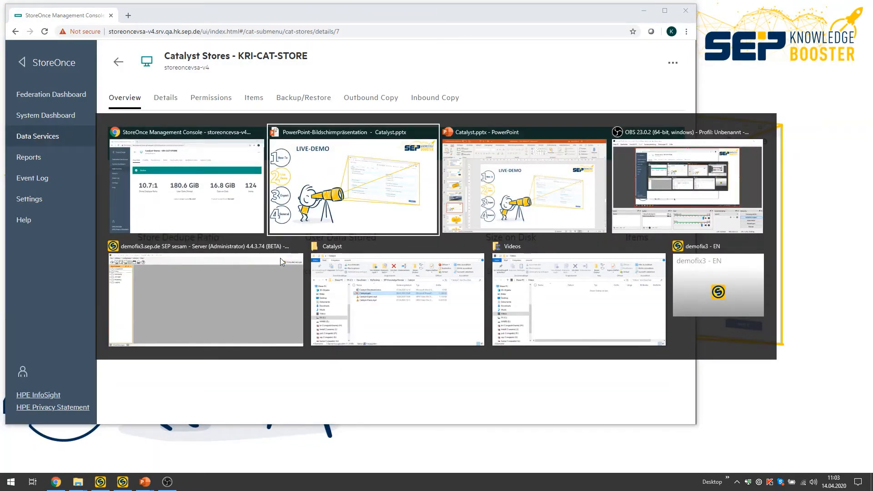
key("alt+Tab")
key("alt+Tab")
key("alt+Tab")
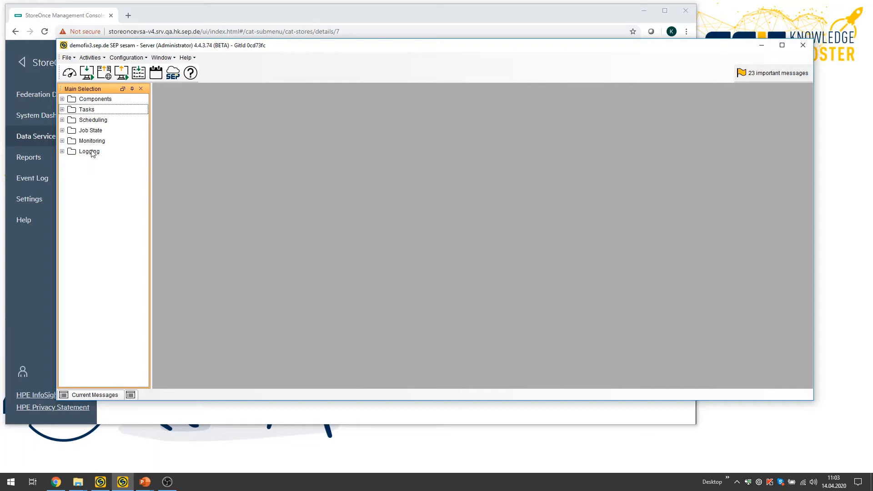
Open the properties of the KRI-CAT-STORE data store and view its HPE credentials.
left_click(62, 99)
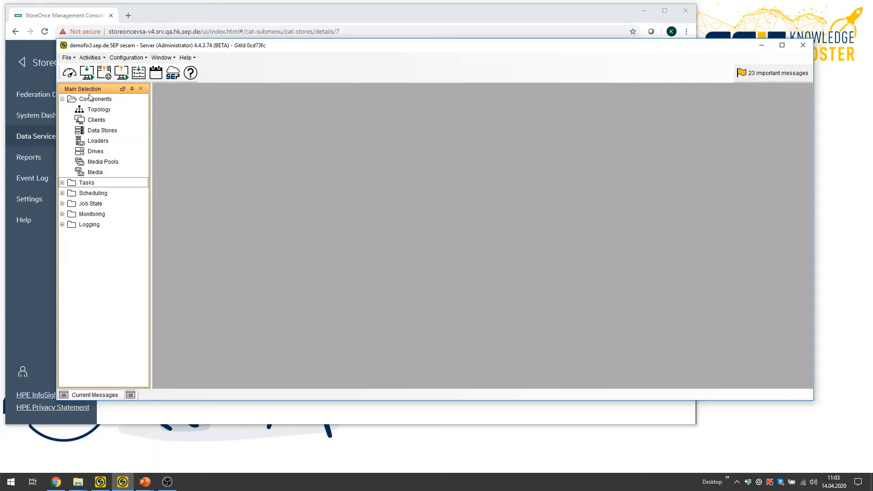
left_click(96, 132)
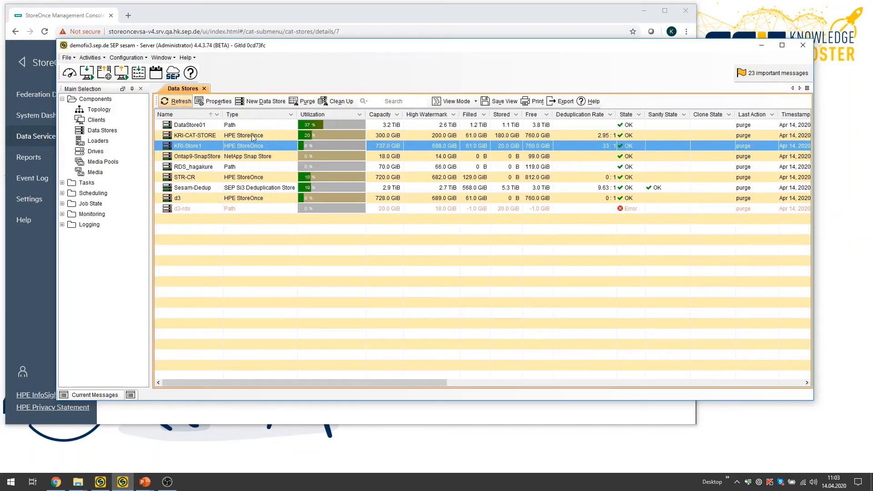
left_click(194, 137)
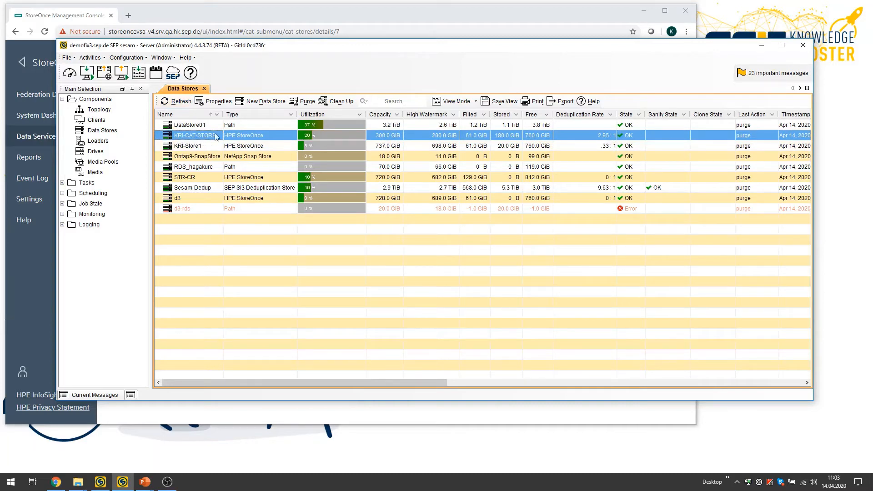
left_click(218, 102)
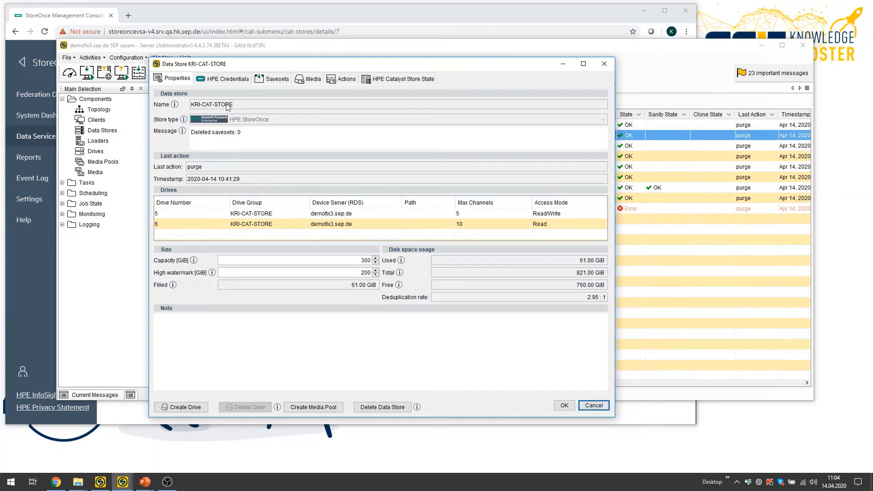
left_click(227, 80)
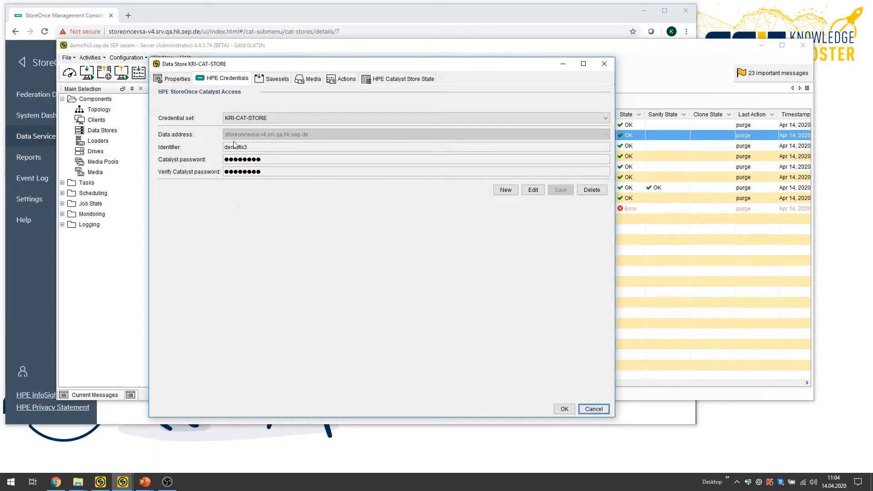
List the data store's savesets with the date range starting from Mar 18, 2020.
left_click(274, 80)
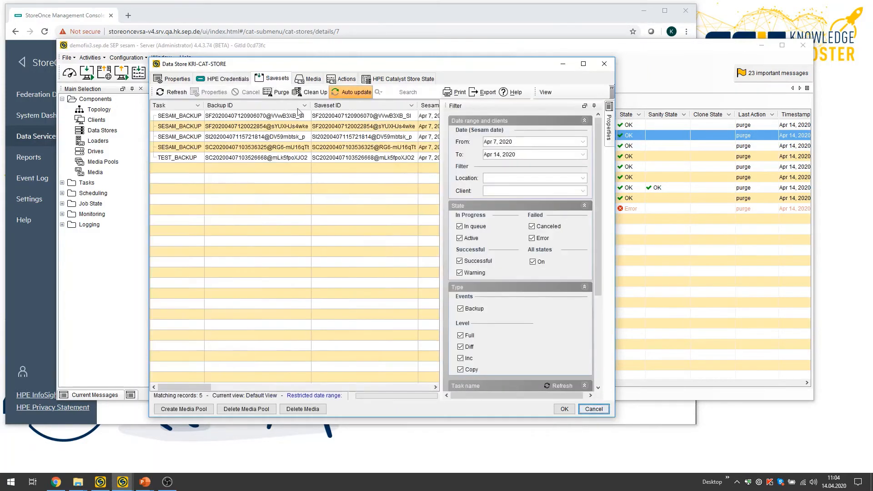
left_click(504, 143)
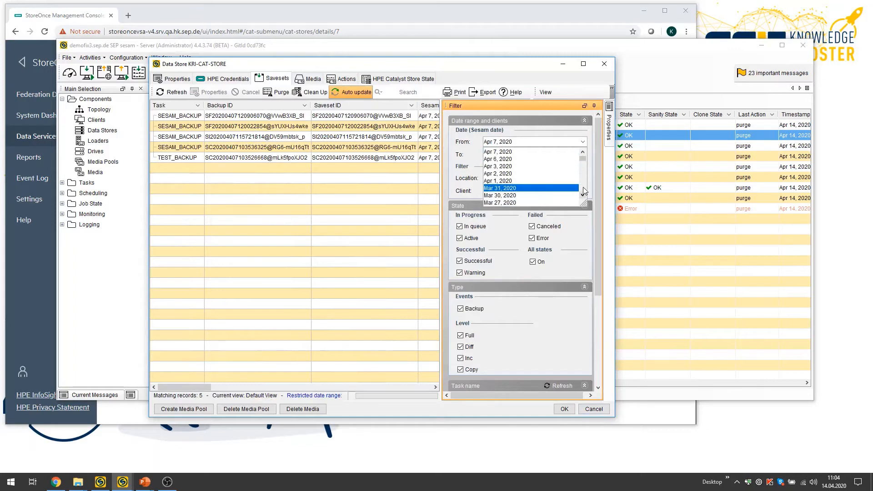
scroll(537, 191, "down", 2)
left_click(538, 201)
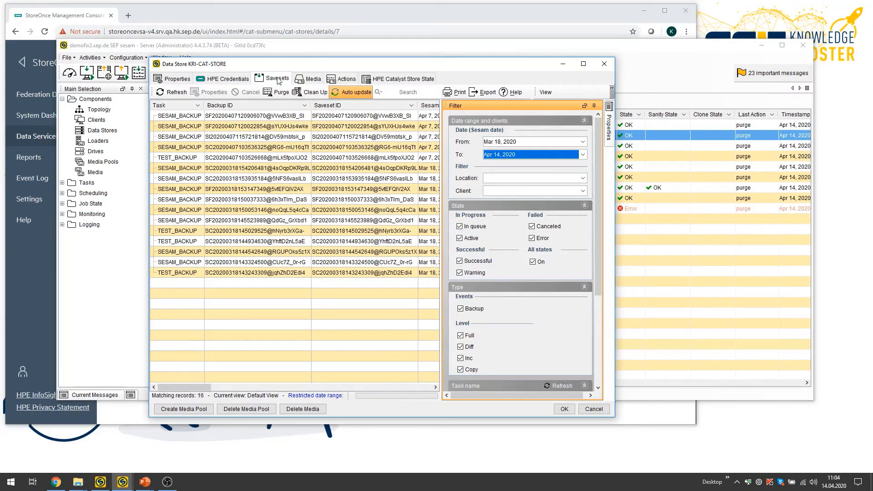
Review the data store's media, actions and HPE Catalyst store state, and close its properties without changes.
left_click(308, 80)
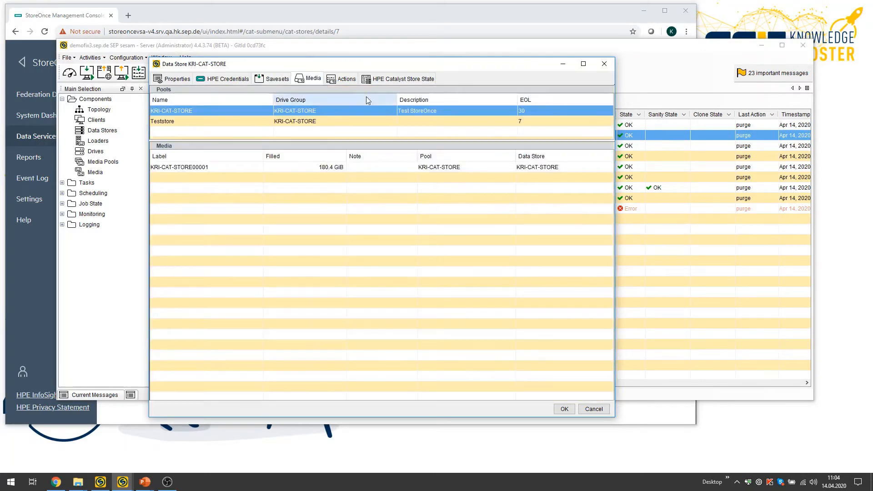
left_click(341, 79)
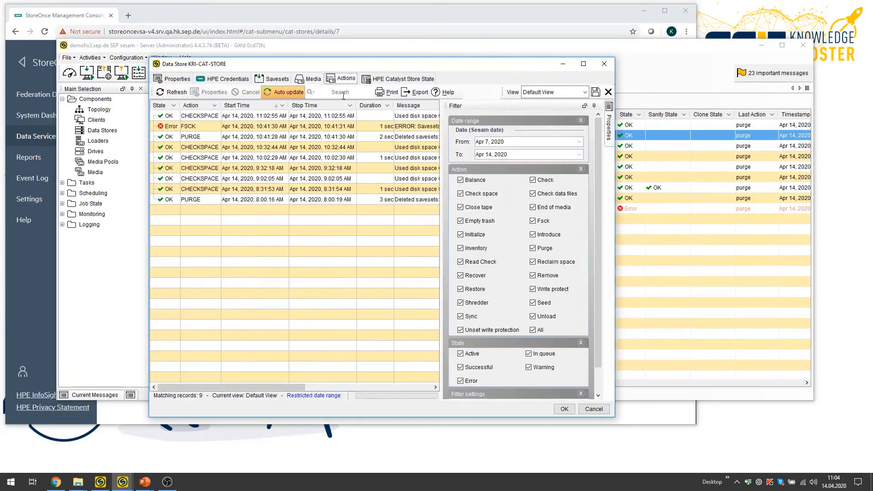
left_click(393, 81)
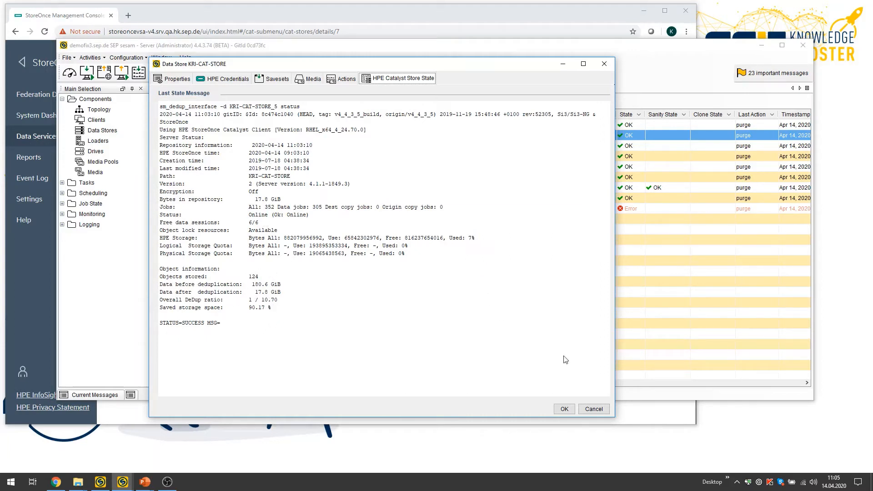
left_click(594, 410)
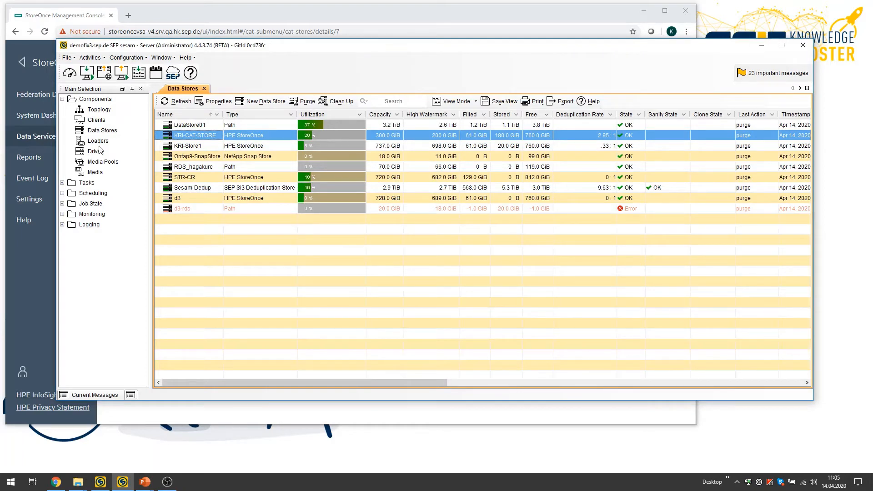
Display the tasks by clients and look through the IBM_DB2 clients in the Databases_Applications location.
left_click(62, 183)
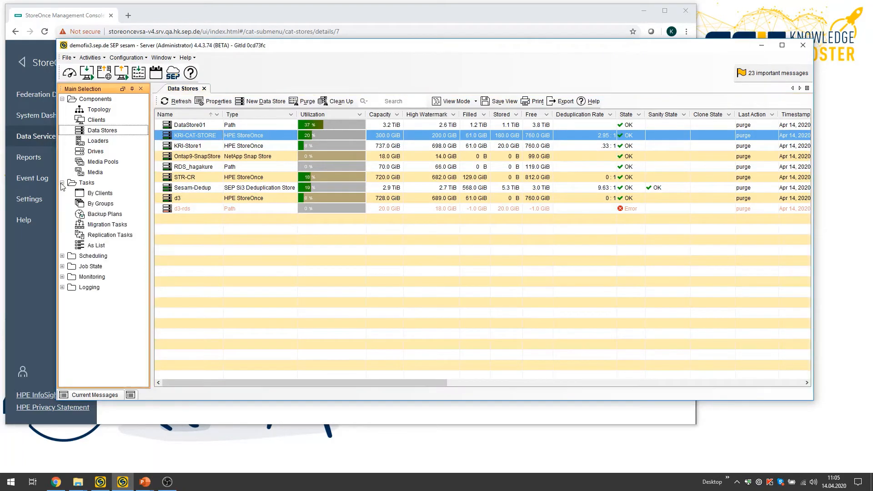
left_click(100, 194)
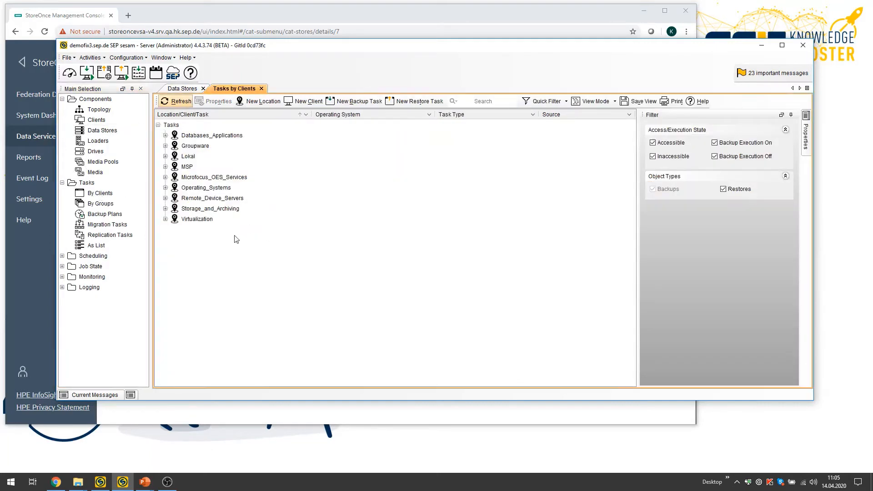
left_click(165, 135)
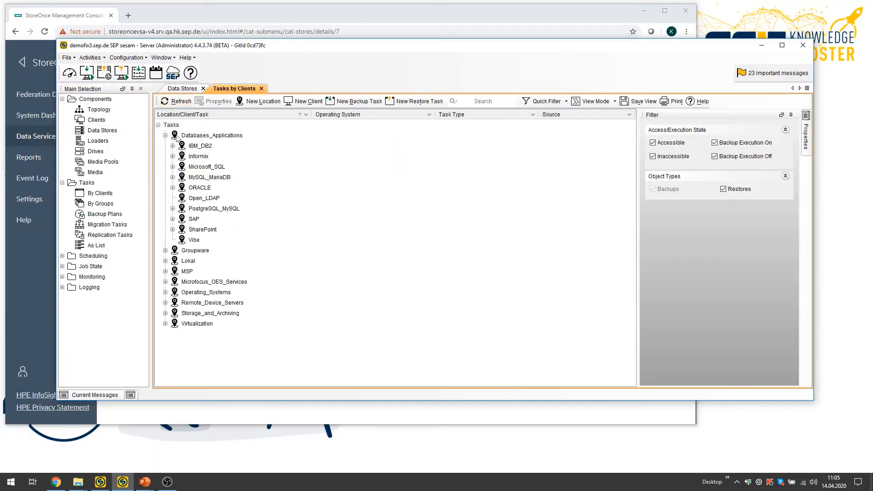
left_click(173, 146)
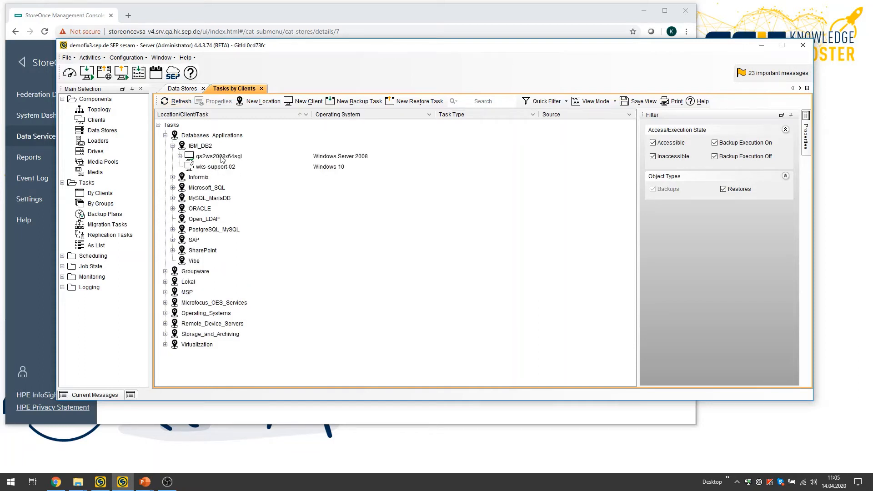
left_click(173, 146)
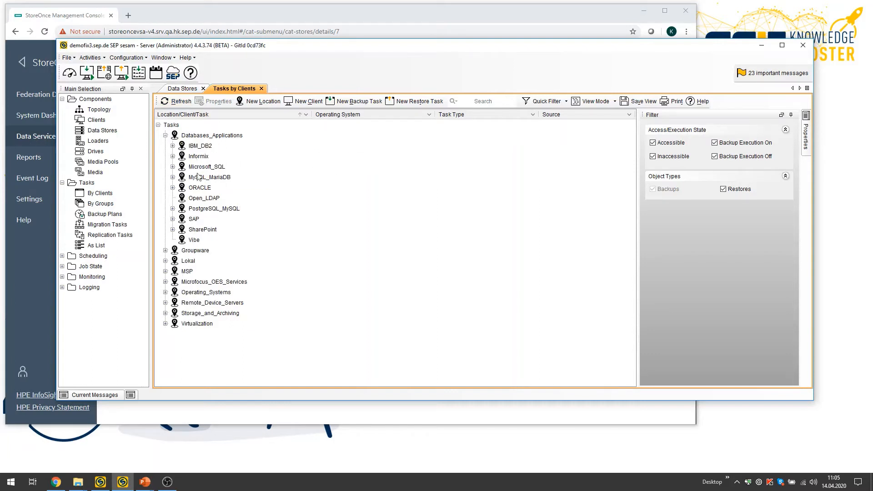
left_click(165, 135)
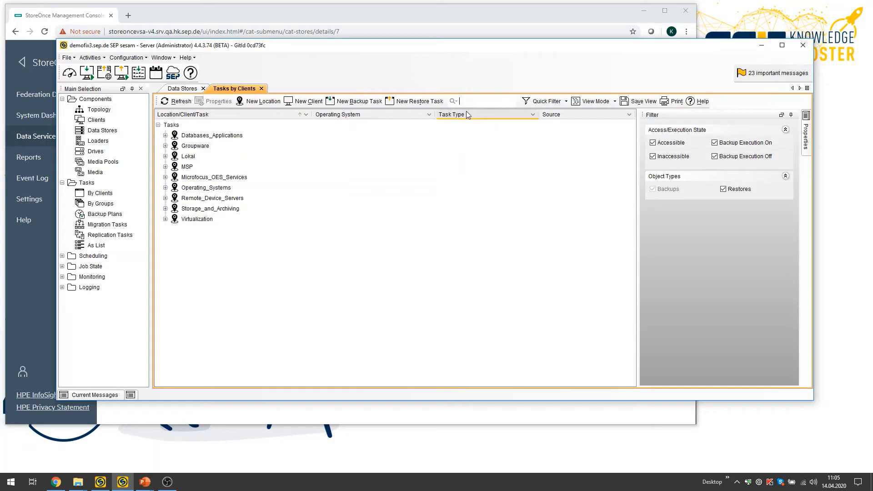
Search the tasks for "sesam" and start TEST_BACKUP immediately at level COPY to the KRI-CAT-STORE media pool.
type("sesam")
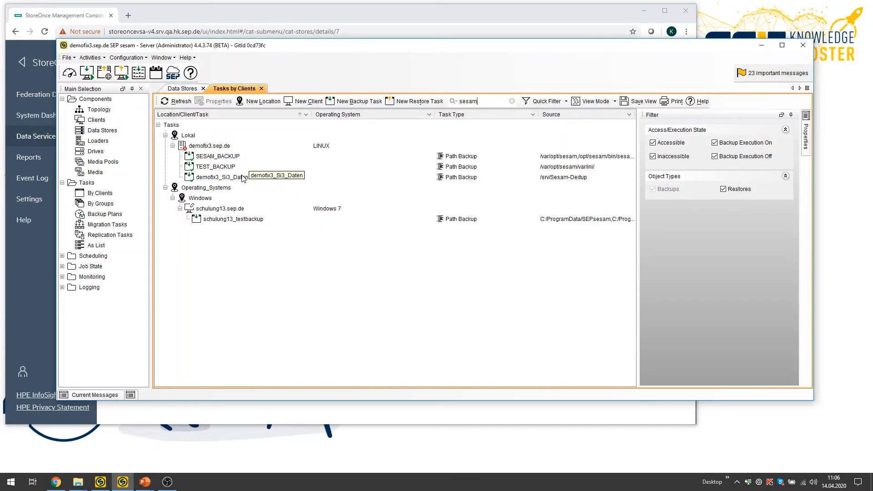
right_click(213, 167)
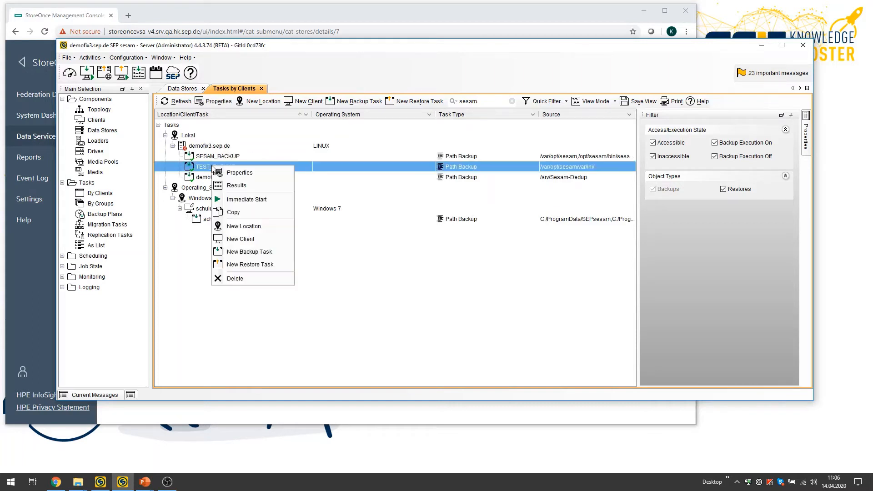
left_click(262, 200)
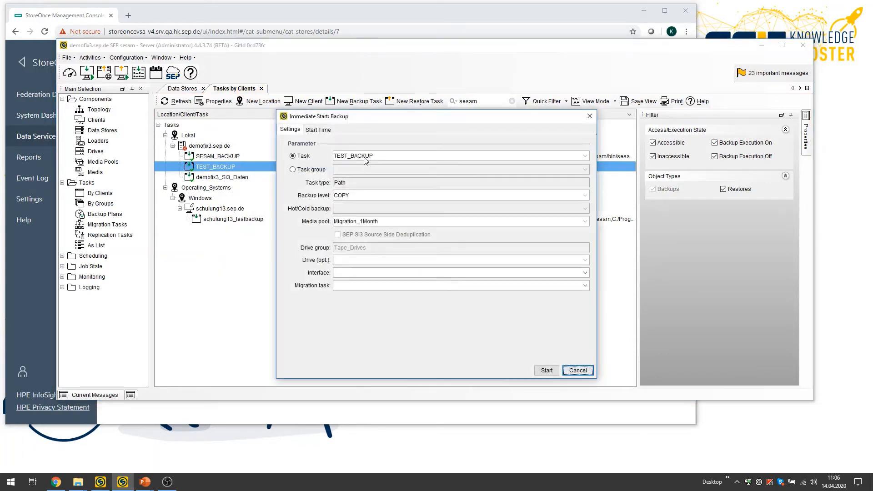
left_click(365, 222)
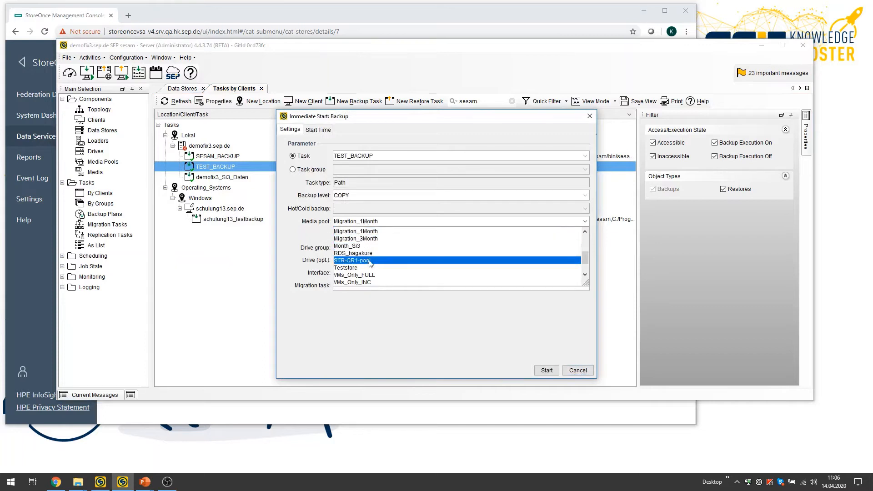
scroll(371, 268, "down", 1)
scroll(371, 268, "up", 3)
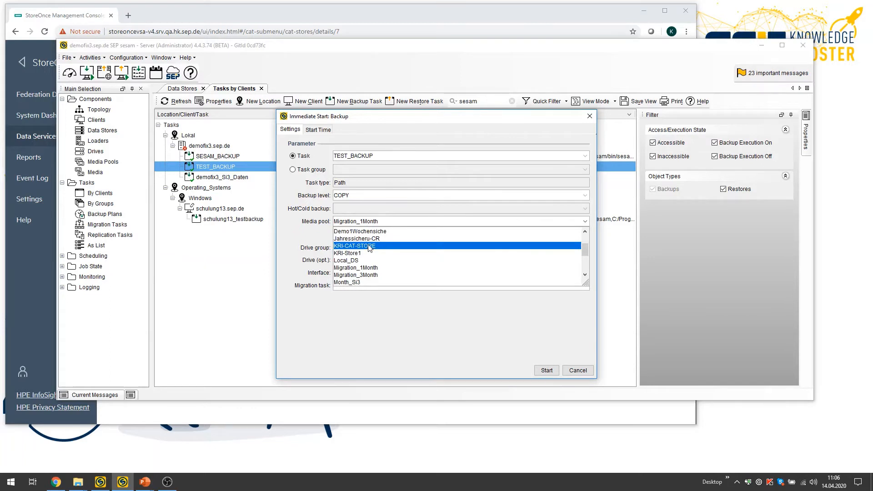
left_click(369, 247)
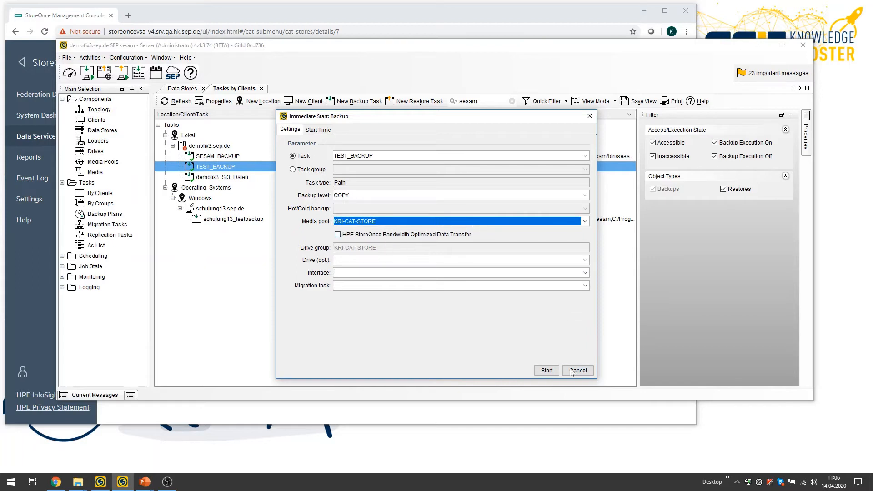
left_click(548, 371)
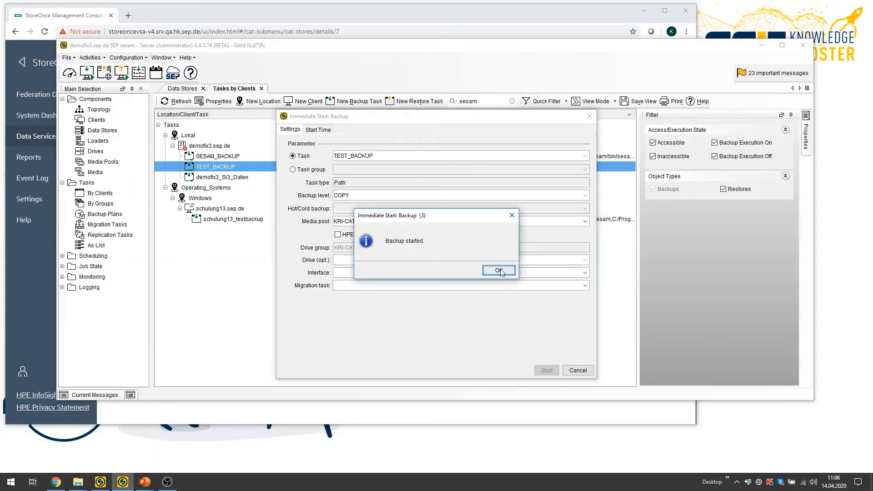
left_click(499, 271)
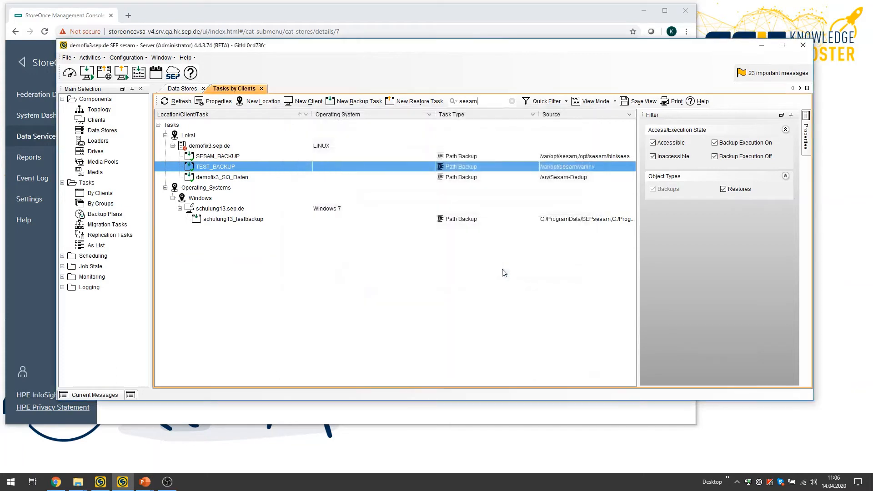
Open an immediate start for the SESAM_BACKUP task and set its backup level to INC.
right_click(206, 156)
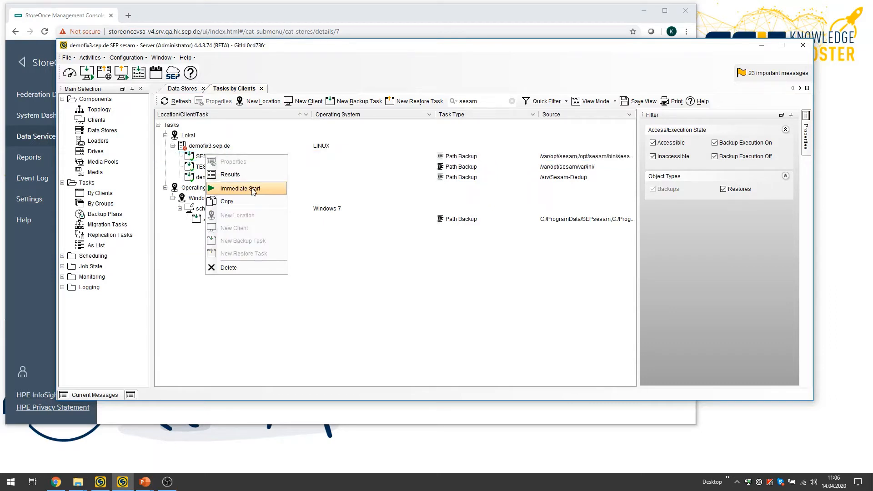
left_click(253, 189)
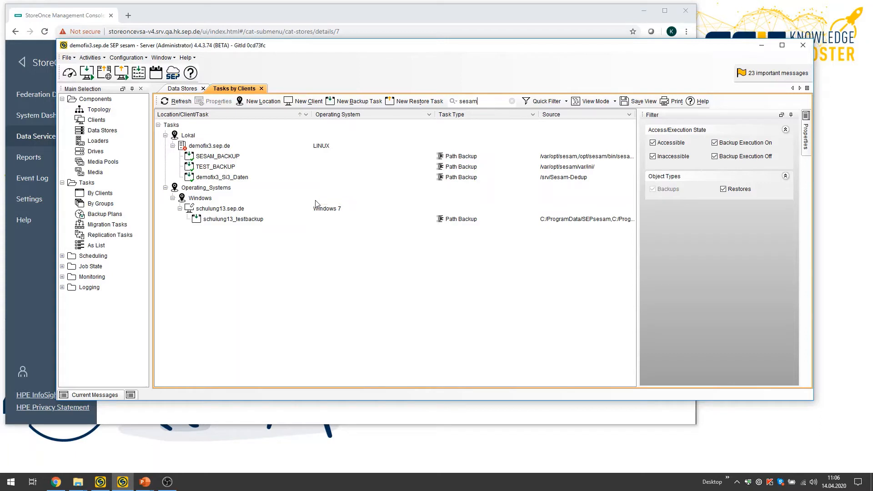
right_click(215, 158)
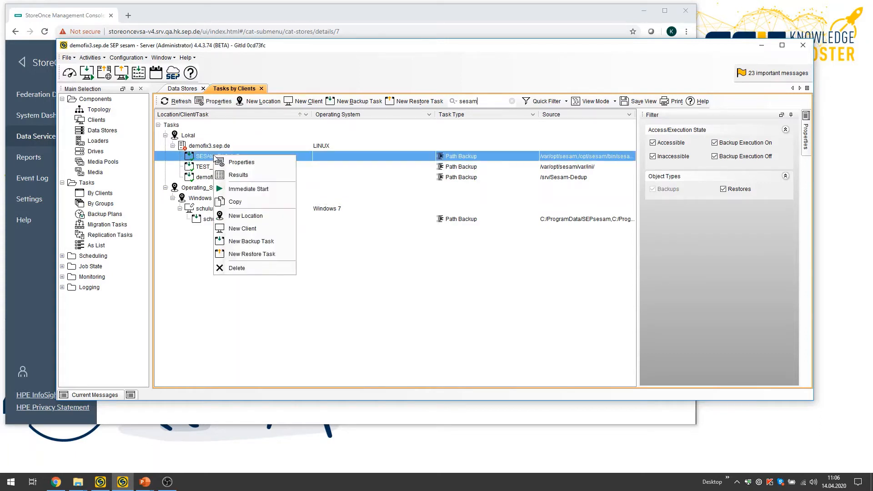
left_click(246, 187)
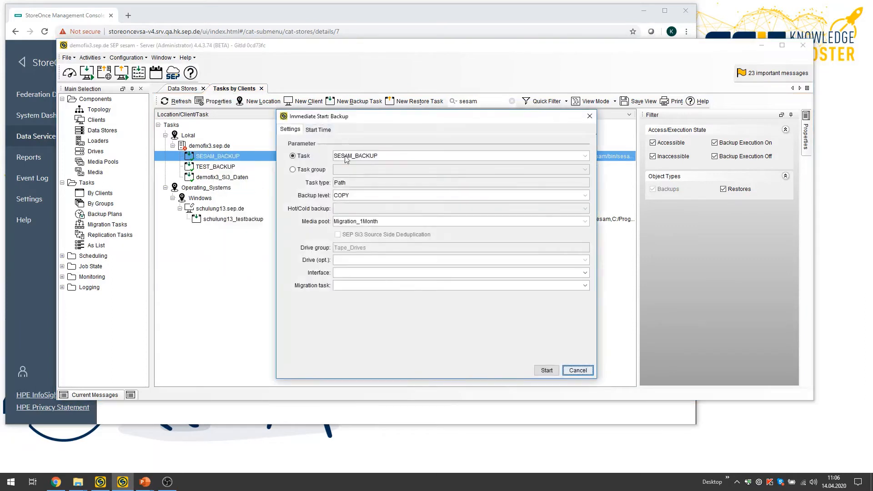
left_click(349, 196)
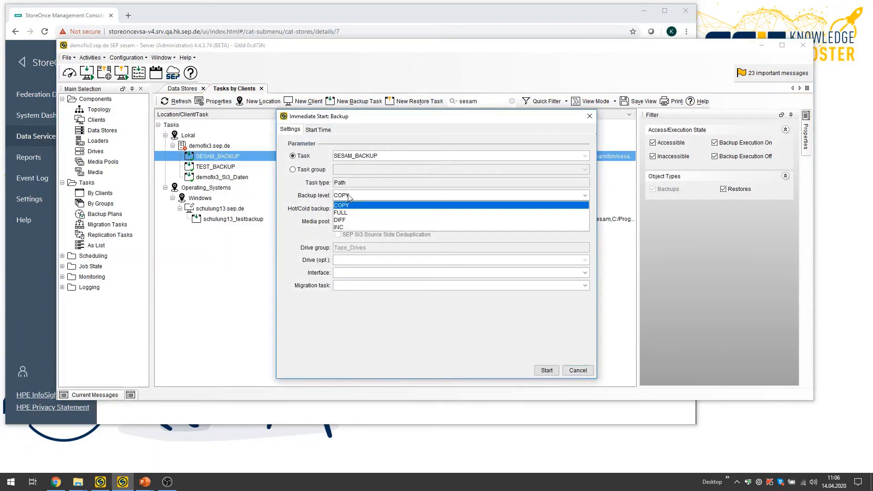
left_click(356, 227)
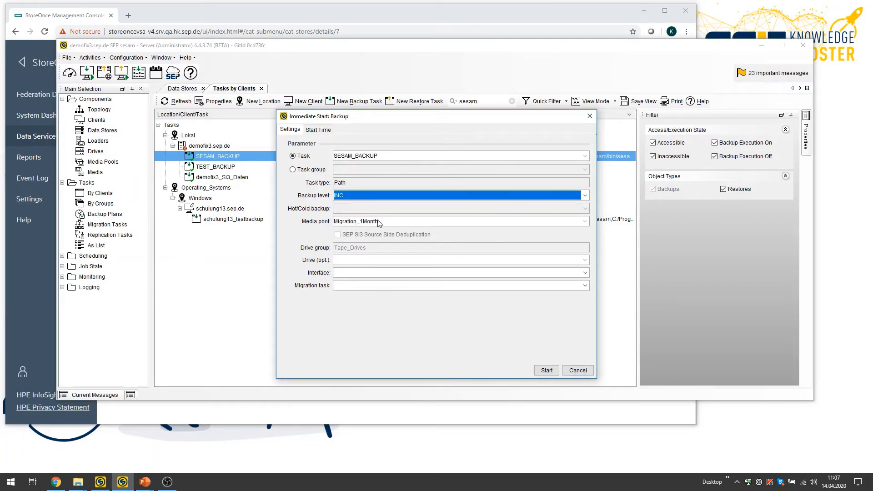
Select the KRI-CAT-STORE media pool, enable HPE StoreOnce Bandwidth Optimized Data Transfer and start the backup.
left_click(377, 222)
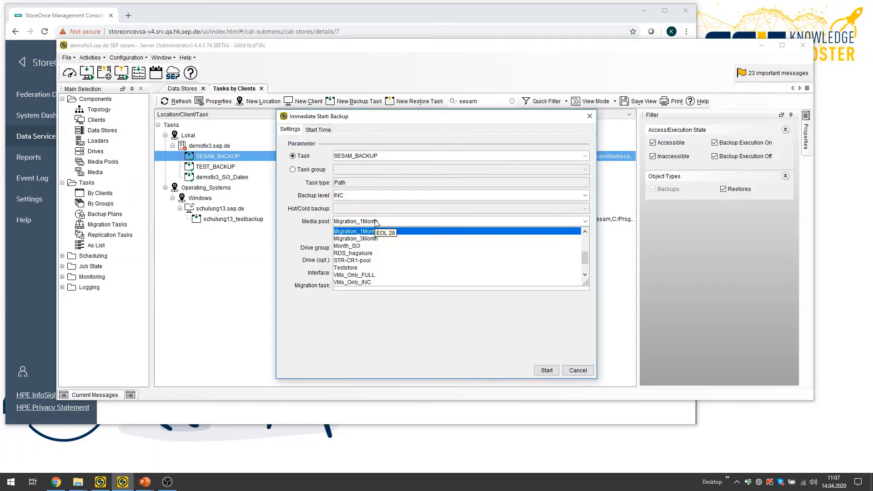
scroll(382, 256, "up", 2)
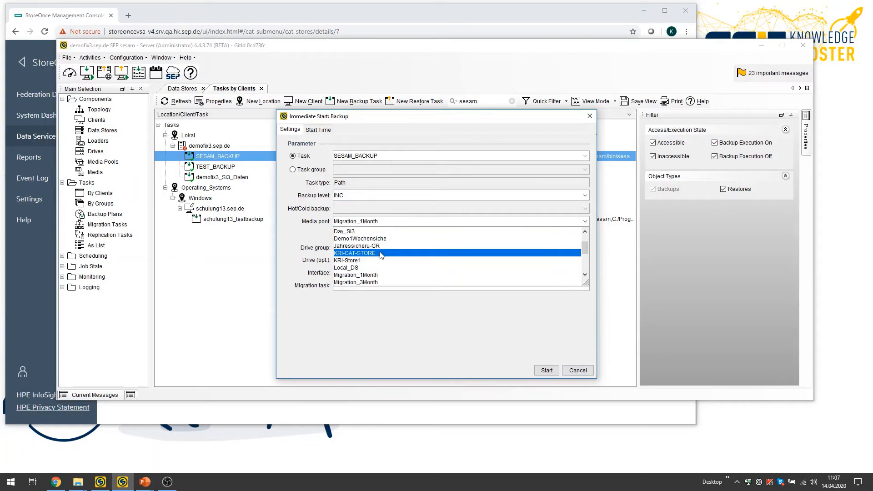
left_click(381, 254)
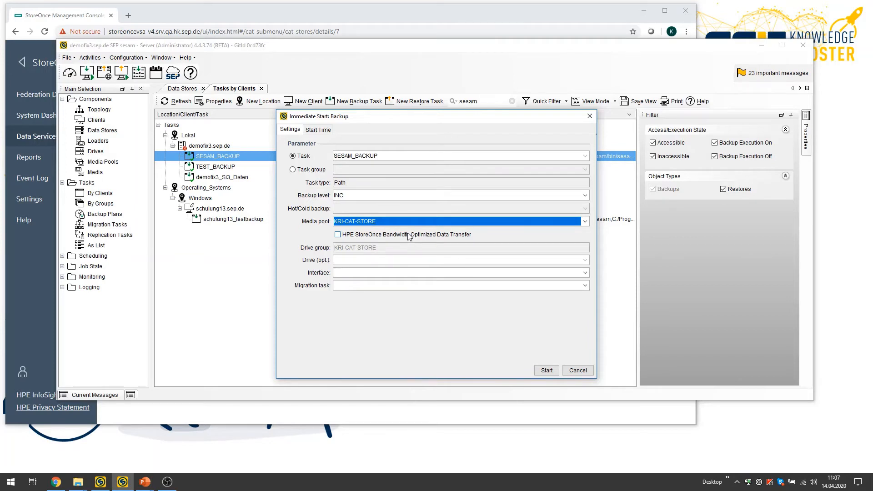
left_click(338, 235)
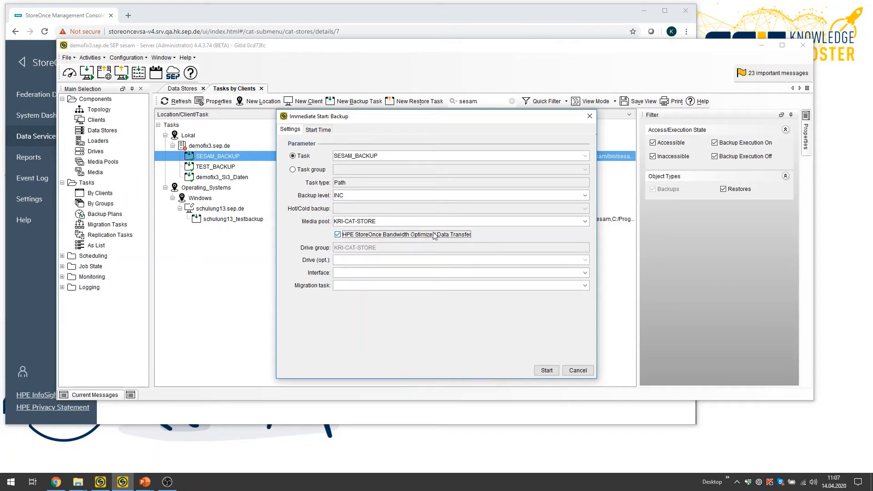
left_click(548, 371)
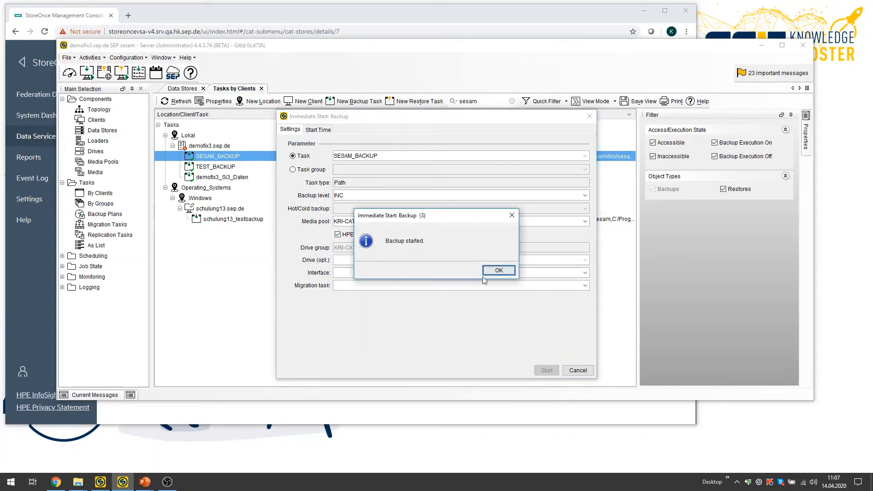
left_click(496, 271)
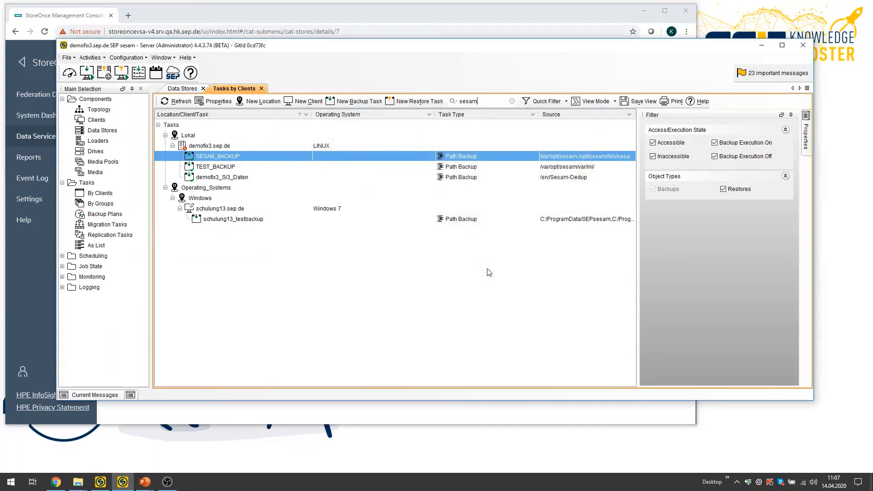
Check the job state of the backups and list the KRI-CAT-STORE savesets from Feb 11, 2020, closing the properties without changes.
left_click(62, 267)
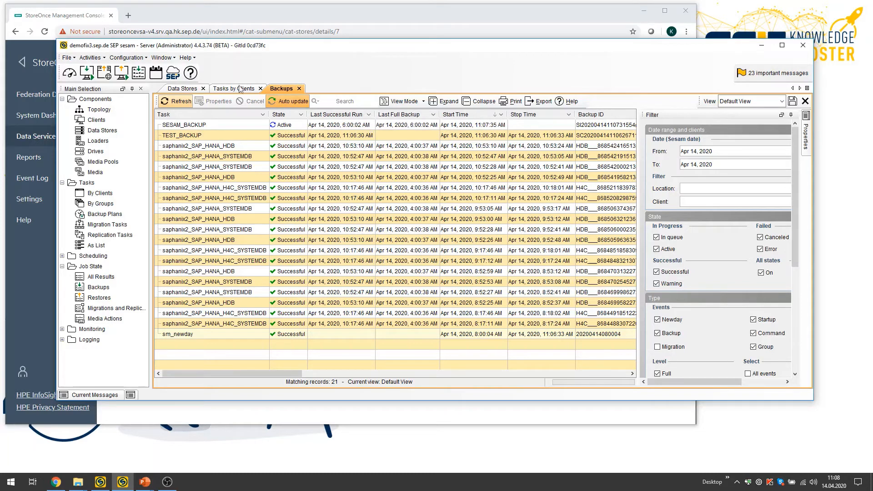
left_click(184, 89)
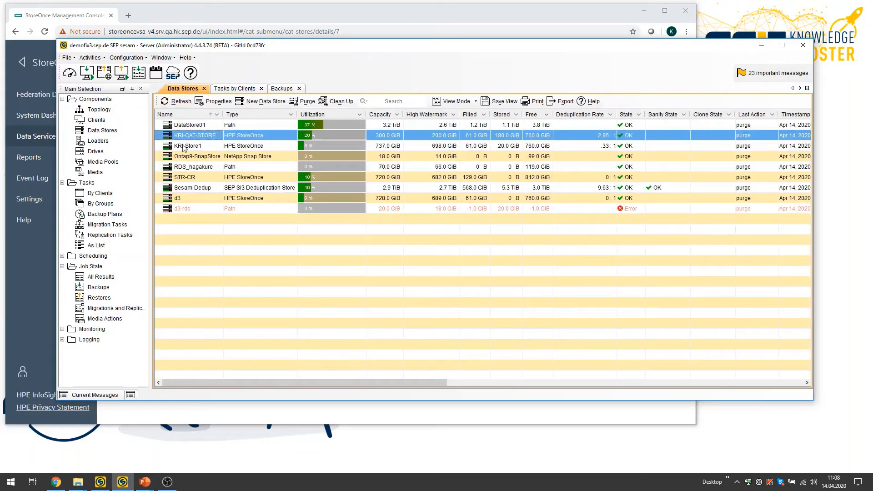
left_click(217, 101)
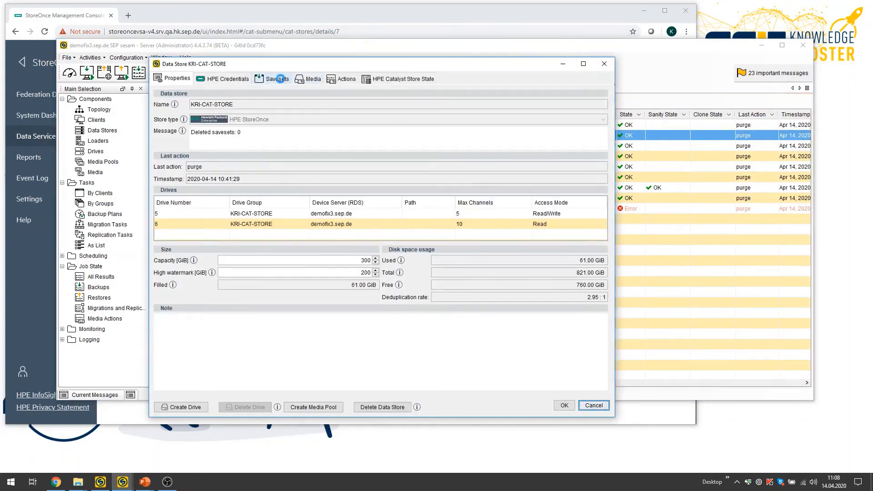
left_click(273, 78)
left_click(518, 143)
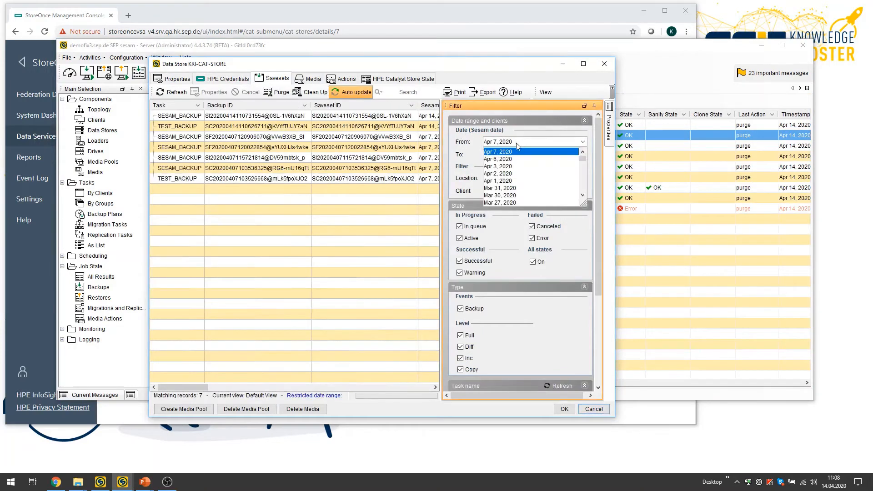
scroll(517, 205, "down", 10)
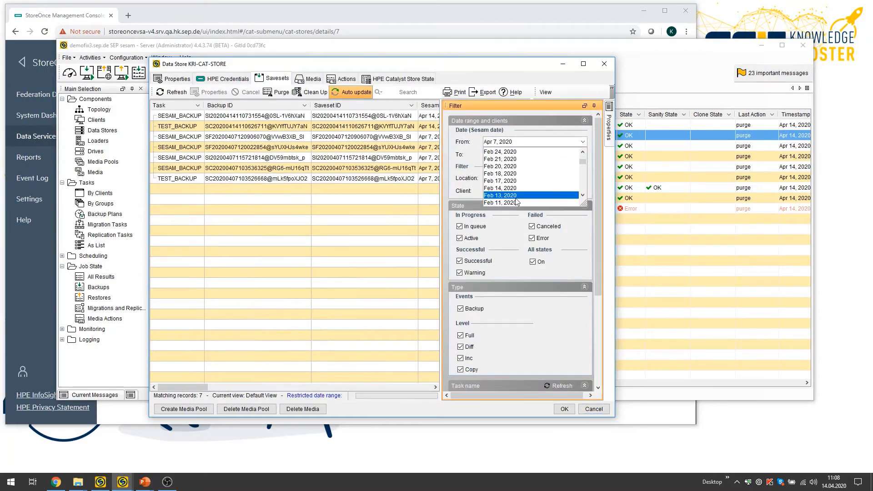
left_click(517, 202)
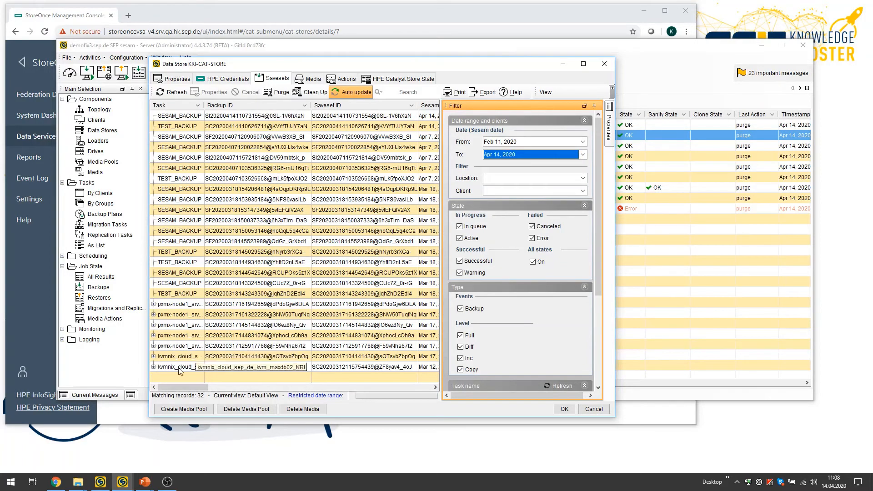
left_click(593, 409)
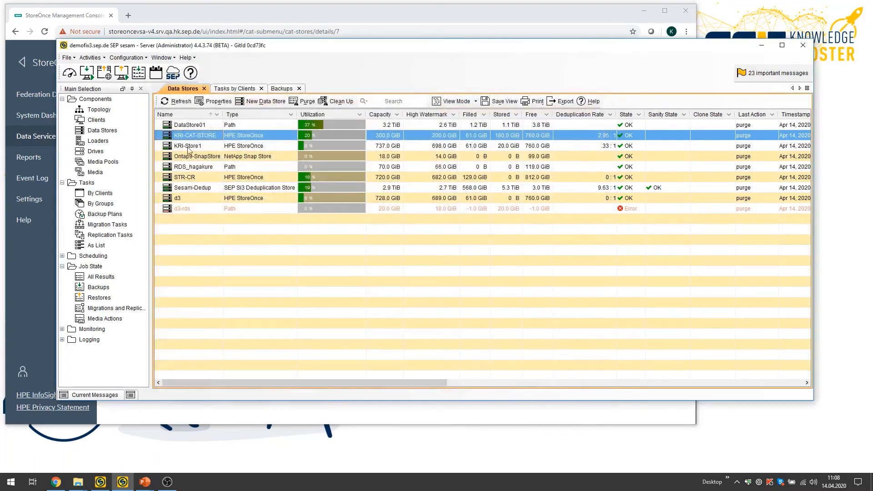
Search the tasks by clients for "kvm", widen the task name column and select kvmnix_cloud_sep_de_kvm_maxdb02_KRI.
left_click(243, 89)
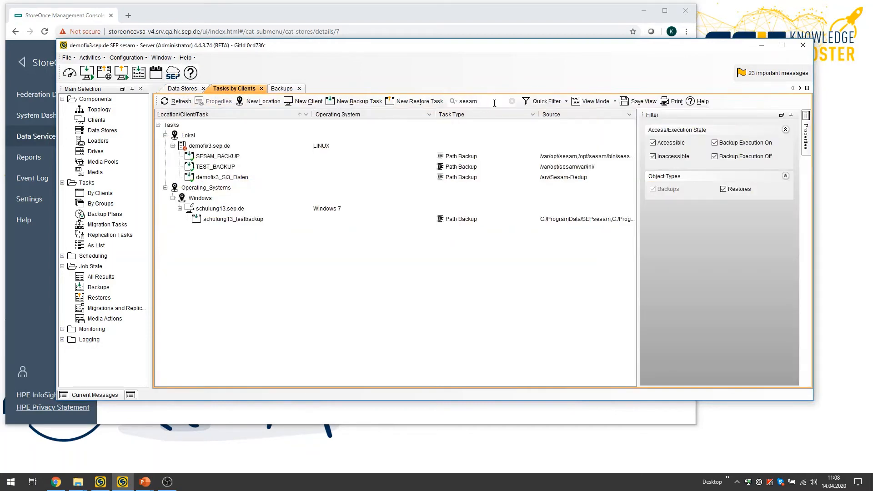
double_click(462, 101)
type("kvm")
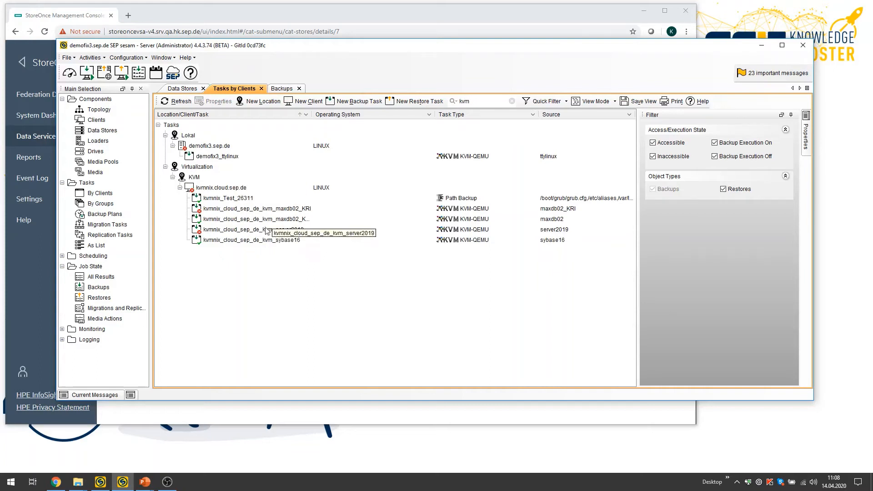
double_click(313, 114)
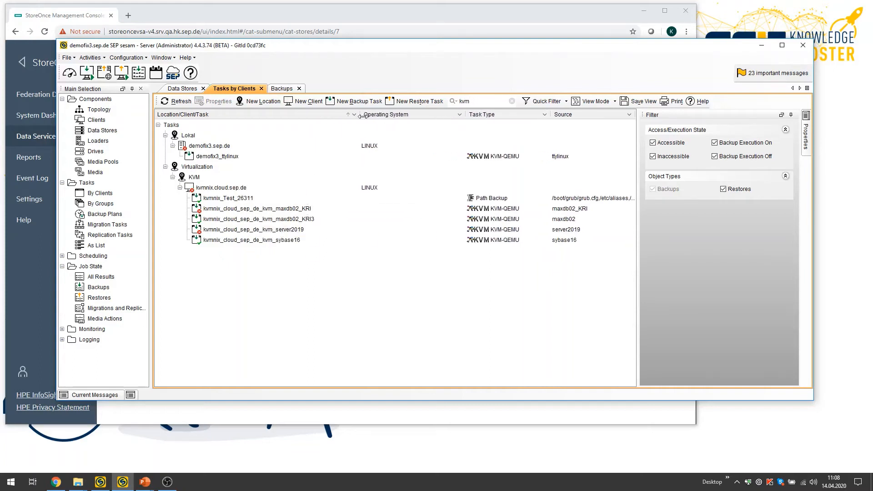
left_click(269, 210)
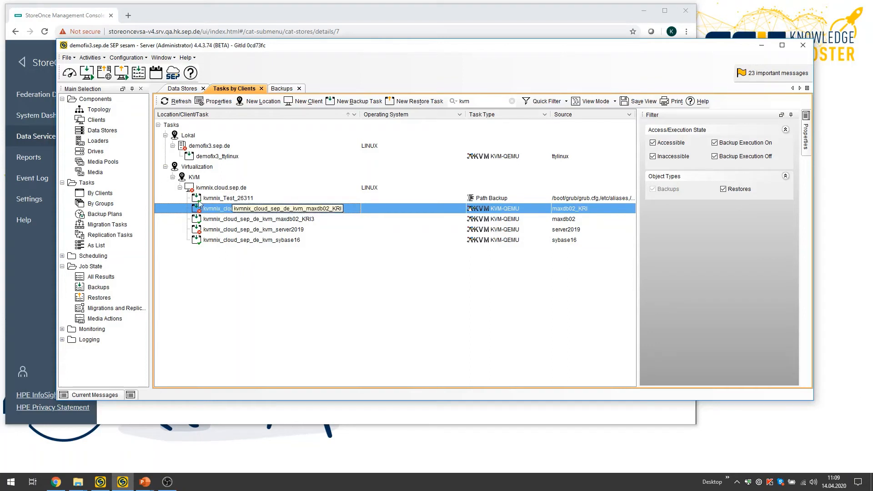
Open the web Restore Assistant and set its UI mode to Basic.
left_click(104, 74)
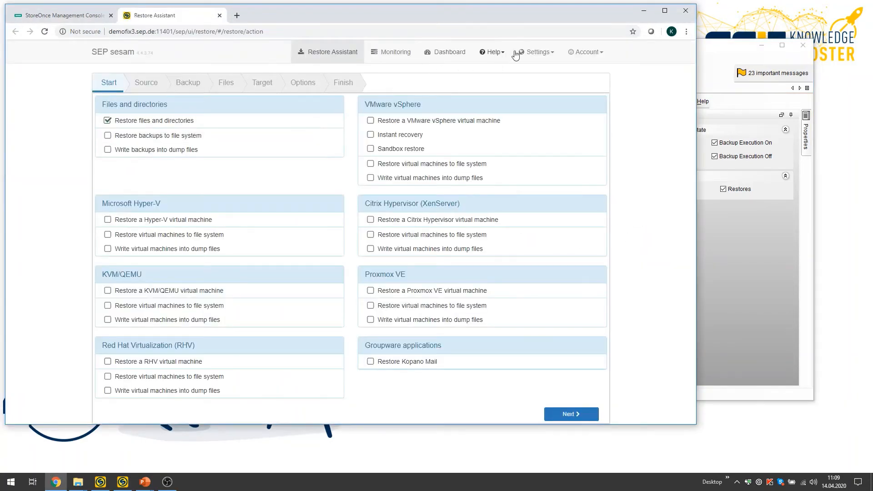
left_click(538, 52)
left_click(476, 83)
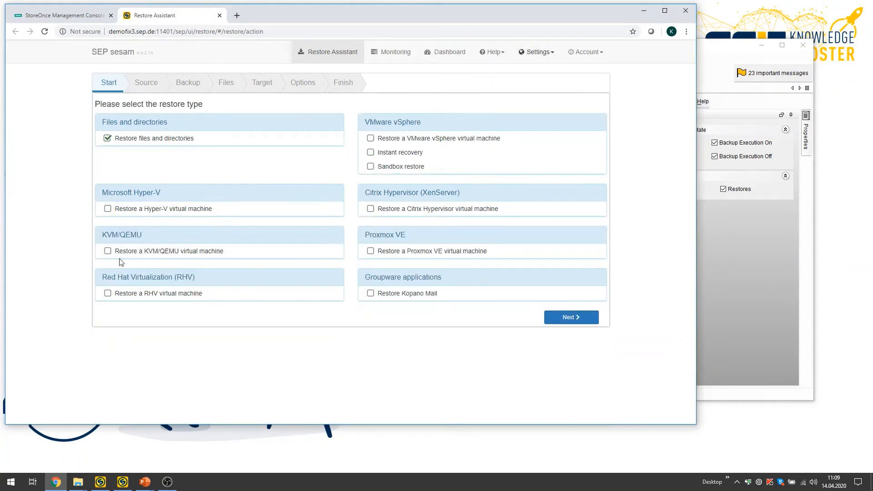
Choose to restore a KVM/QEMU virtual machine and select maxdb02_KRI on kvmnix.cloud.sep.de as the source.
left_click(108, 253)
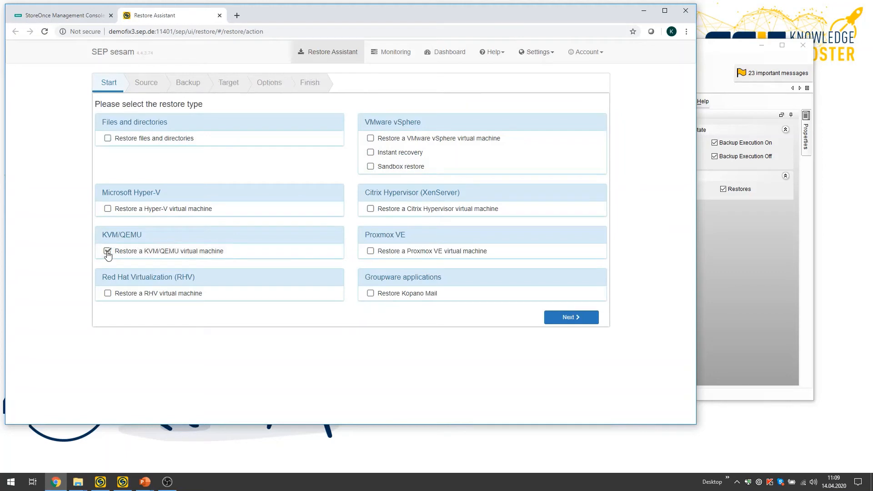
left_click(568, 318)
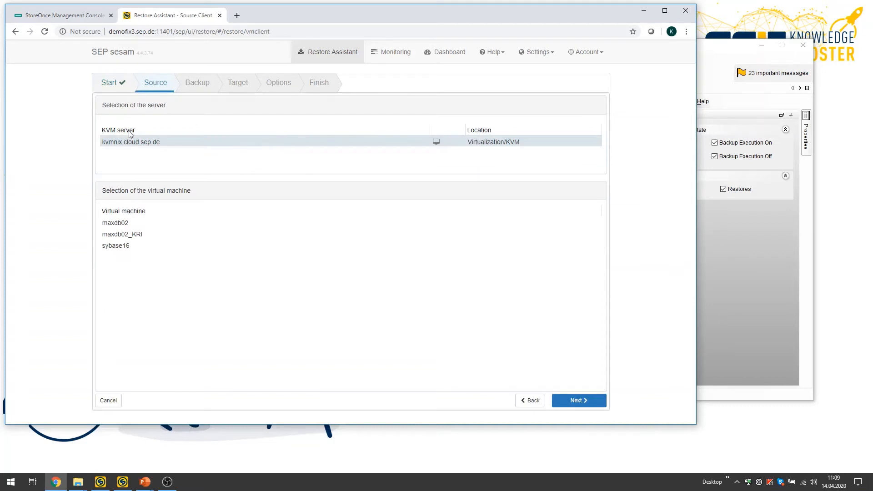
left_click(115, 236)
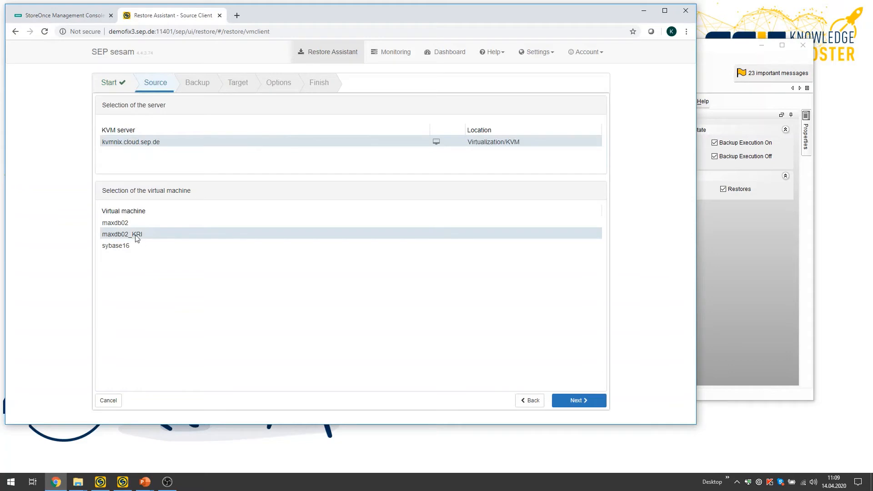
left_click(590, 403)
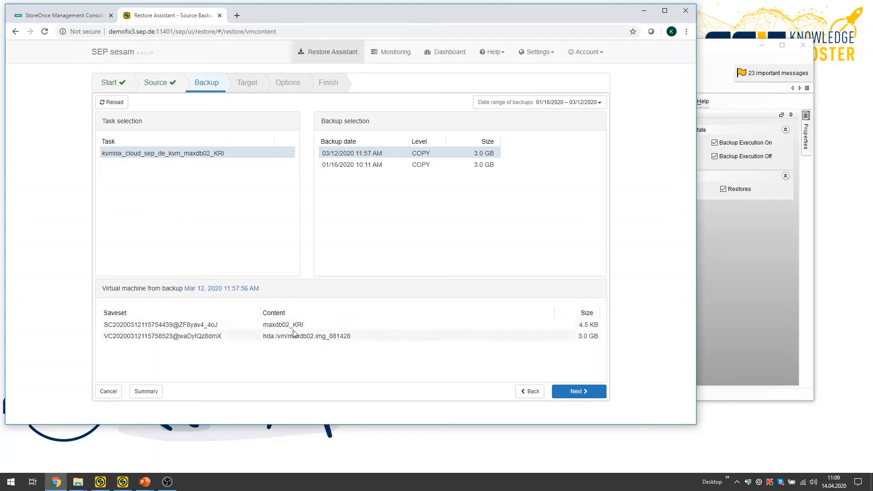
Accept the 03/12/2020 11:57 AM COPY backup and name the target virtual machine maxdb02_KRI2.
left_click(578, 393)
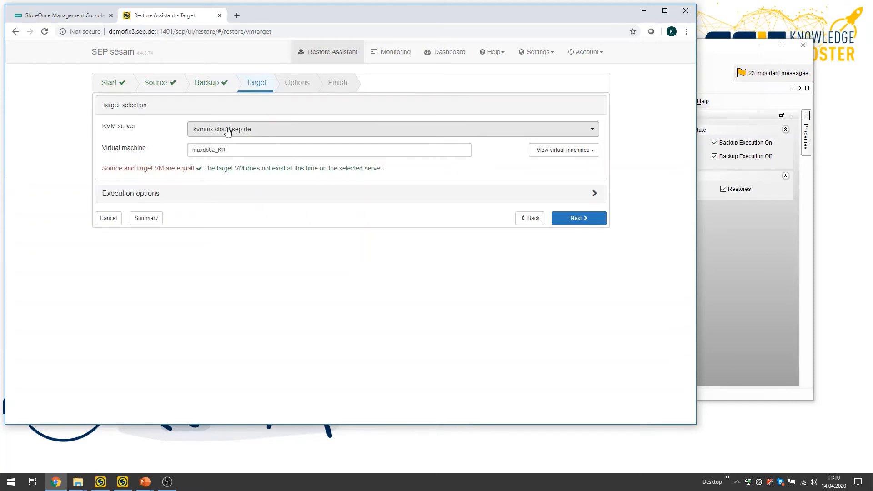
left_click(239, 150)
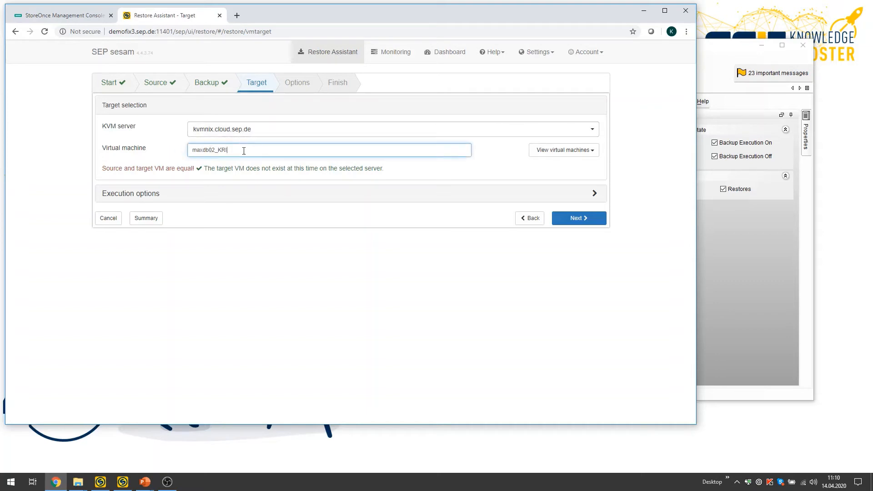
type("2")
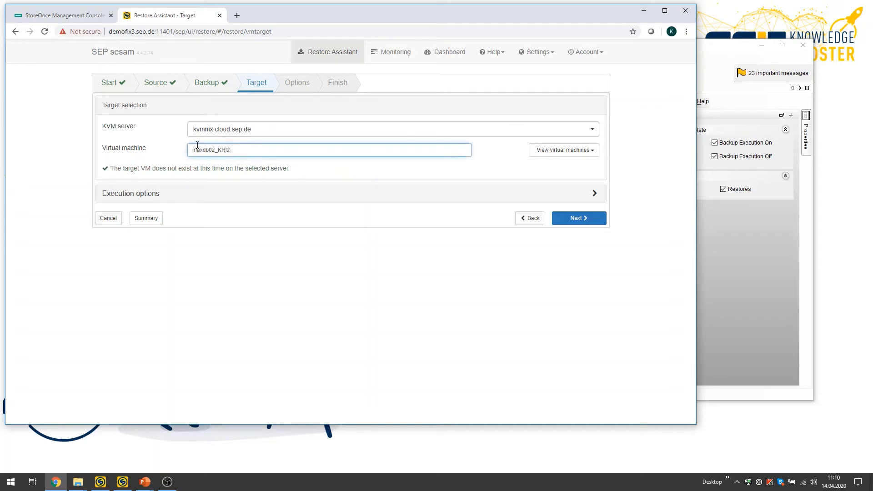
Proceed to the virtualization restore options and switch the UI mode to Advanced.
left_click(576, 221)
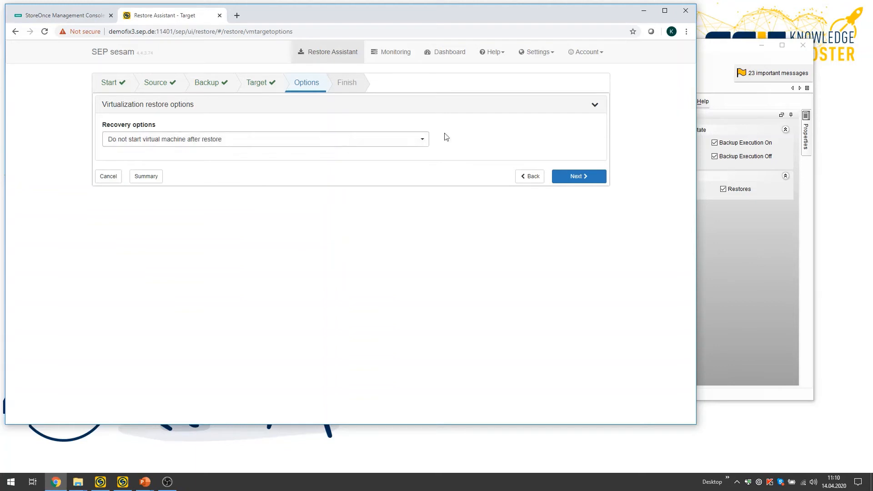
left_click(537, 53)
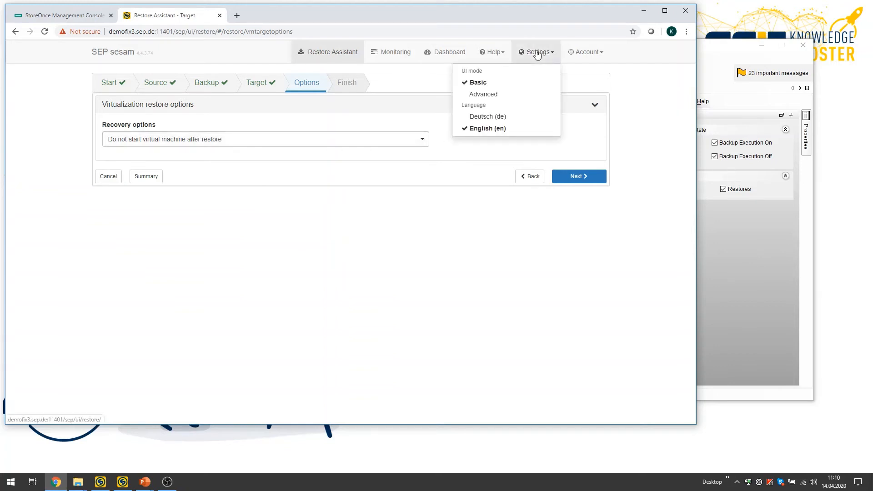
left_click(483, 95)
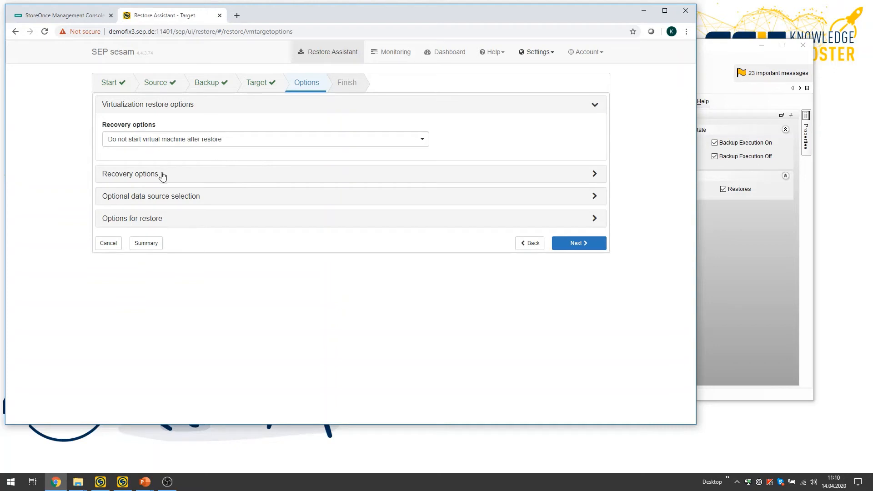
Review the recovery actions, the options for restore and the optional data source selection without changing them.
left_click(594, 175)
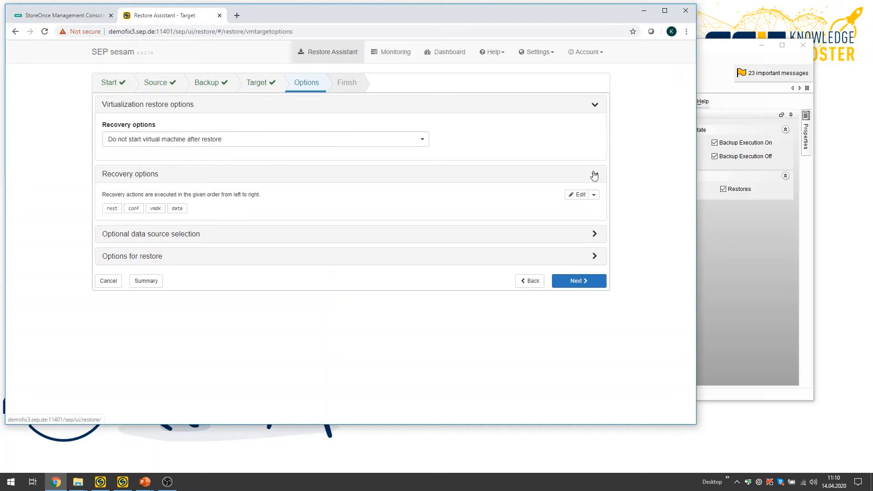
left_click(595, 174)
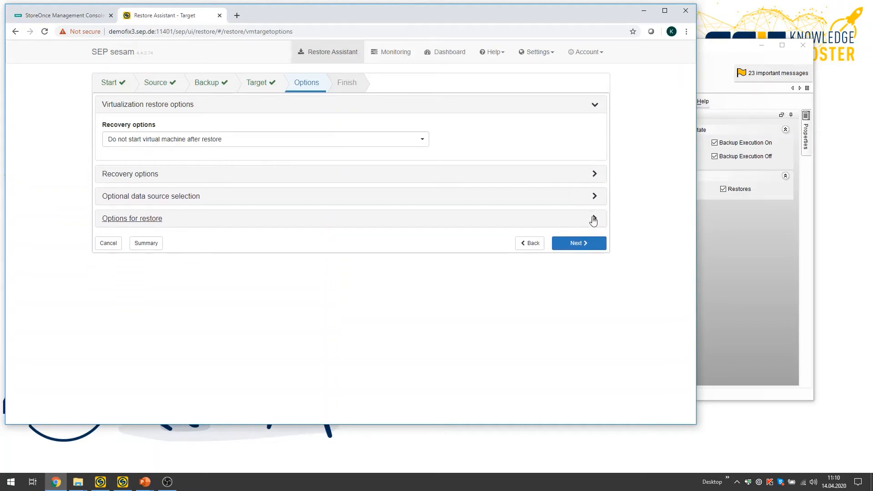
left_click(595, 219)
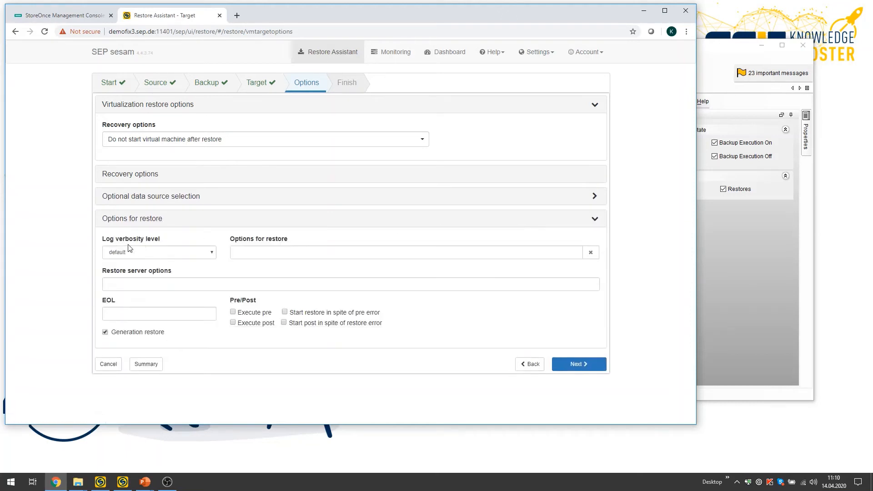
left_click(594, 221)
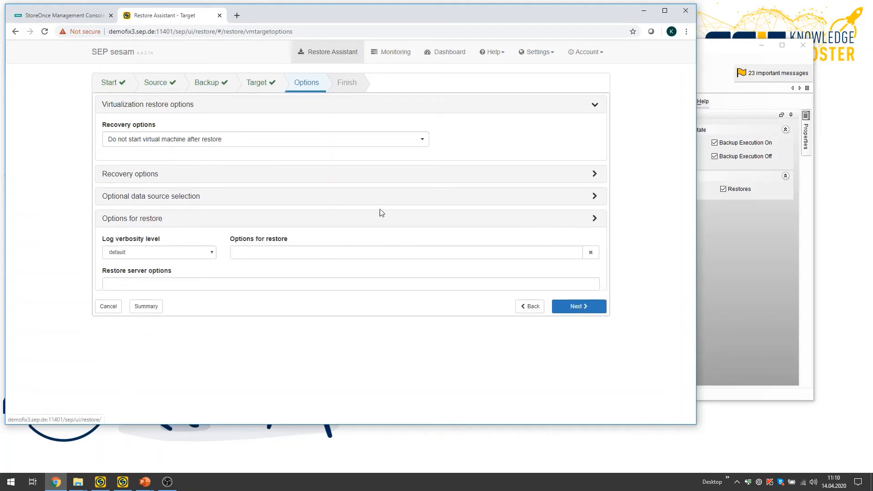
left_click(173, 199)
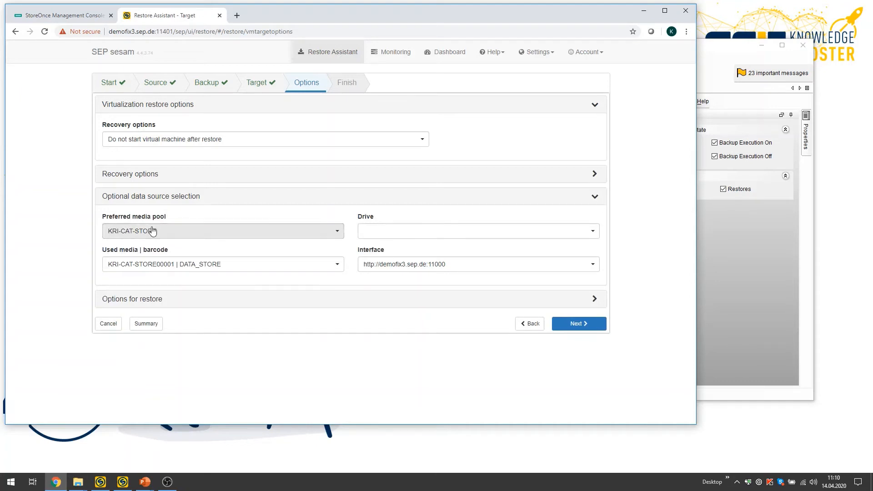
left_click(594, 199)
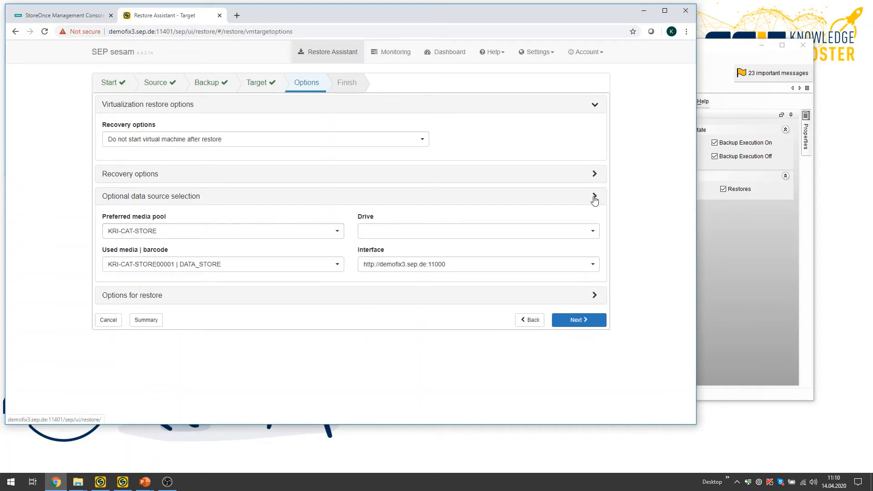
Proceed to the restore summary, start the restore to maxdb02_KRI2 and view its monitoring entry.
left_click(579, 244)
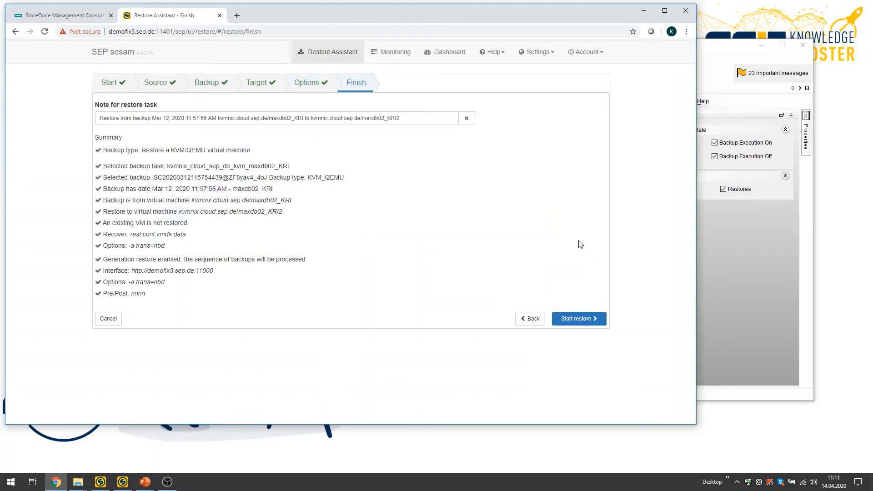
left_click(587, 319)
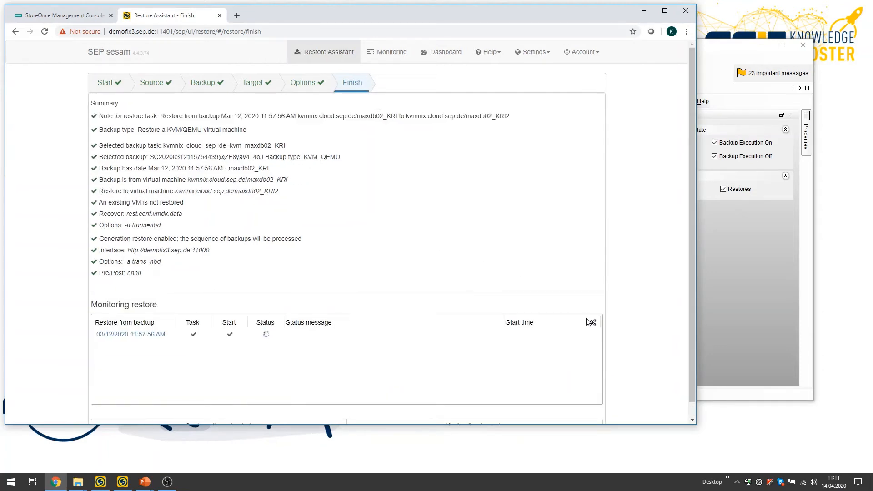
scroll(586, 320, "down", 1)
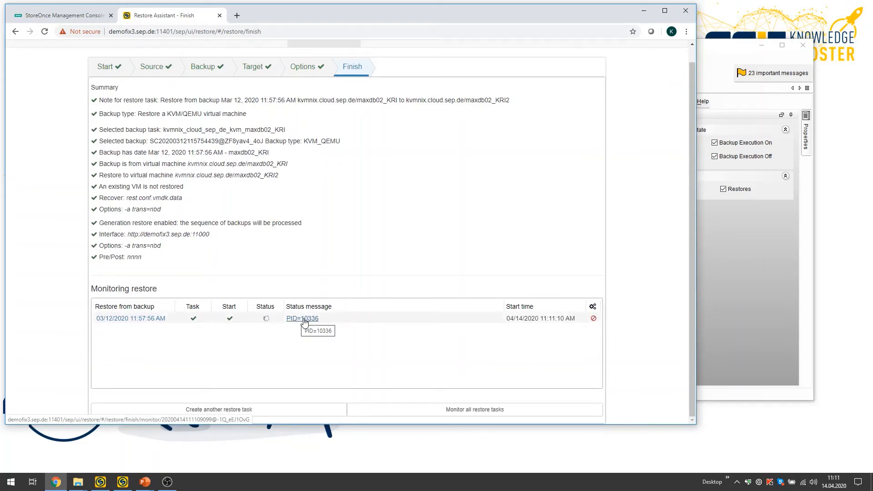
Switch to the SEP sesam client, list the restore job states and inspect the sub-job of the newest maxdb02_KRI restore.
left_click(719, 48)
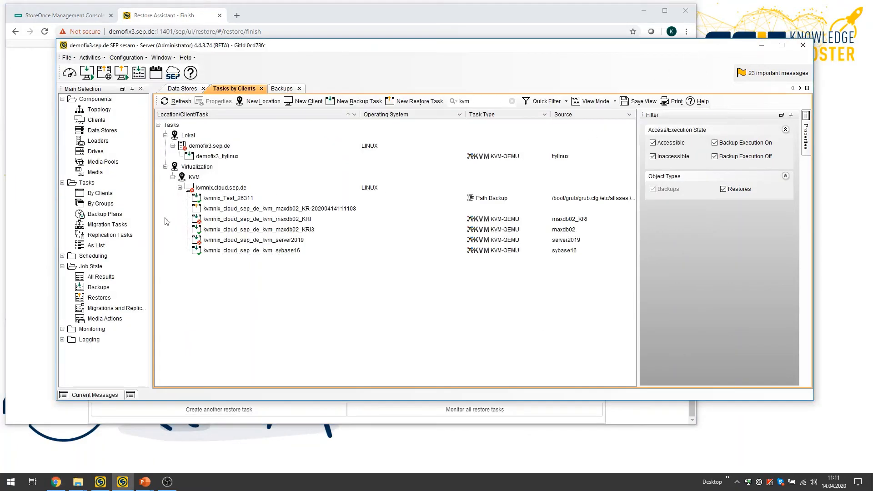
left_click(99, 298)
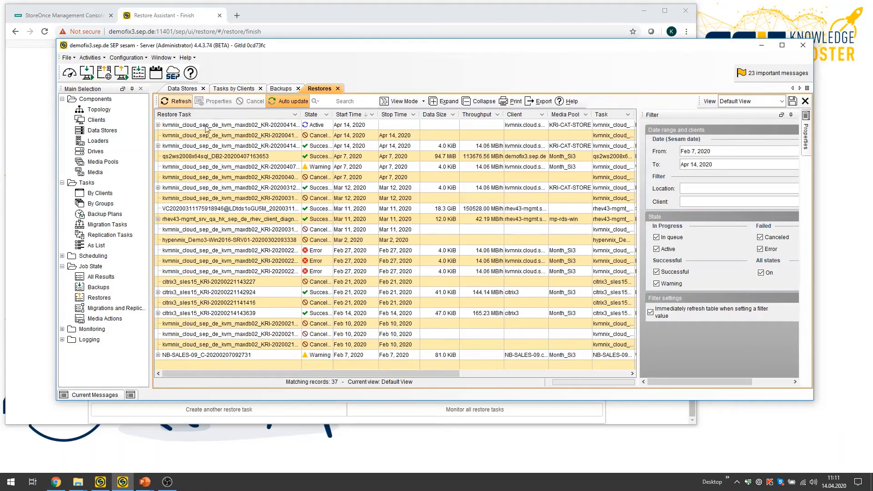
left_click(157, 125)
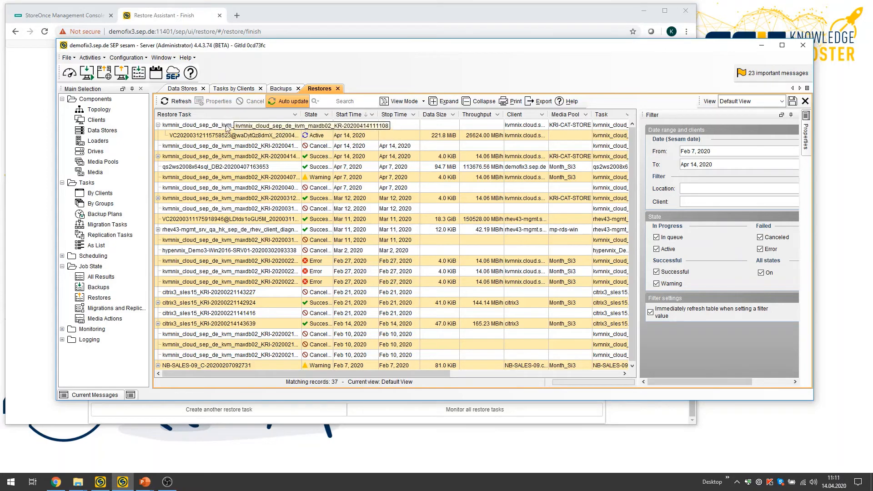
left_click(157, 125)
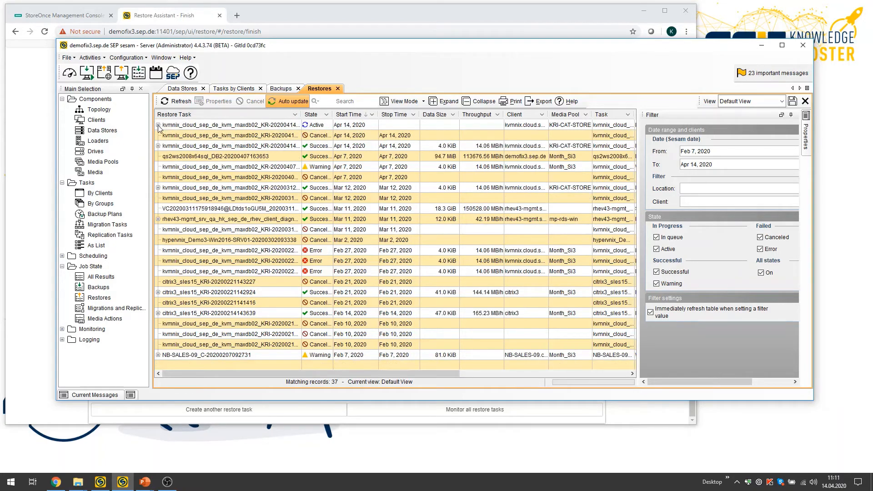
left_click(193, 125)
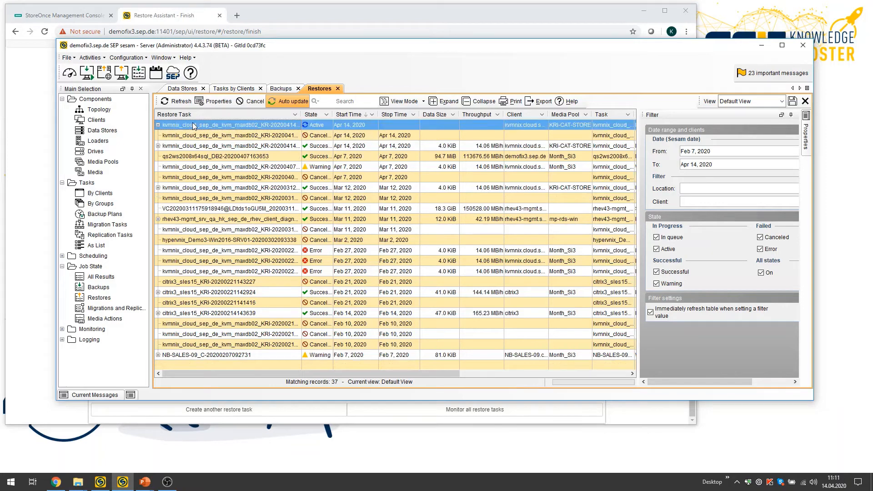
Open the SEP sesam web dashboard and check the restore jobs in its monitoring.
left_click(69, 76)
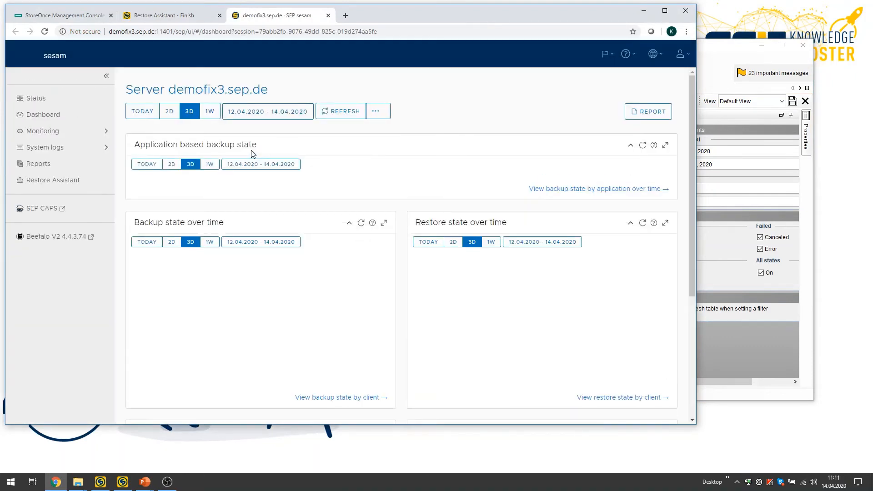
left_click(54, 133)
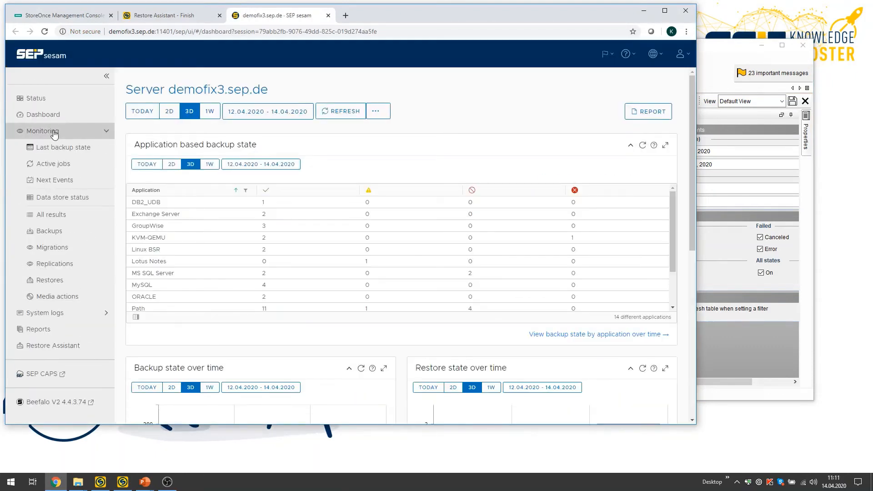
left_click(64, 282)
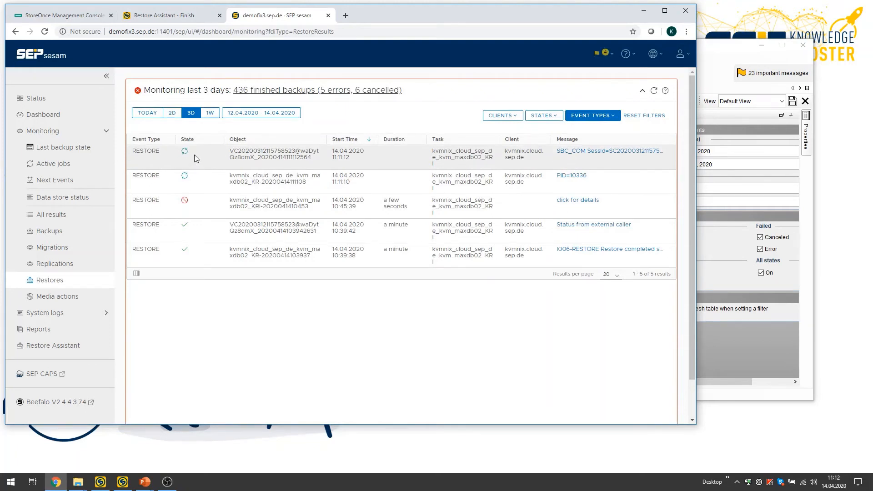
Select KRI-Store1 among the SEP sesam data stores, then view its Catalyst store overview in the StoreOnce Management Console.
left_click(720, 46)
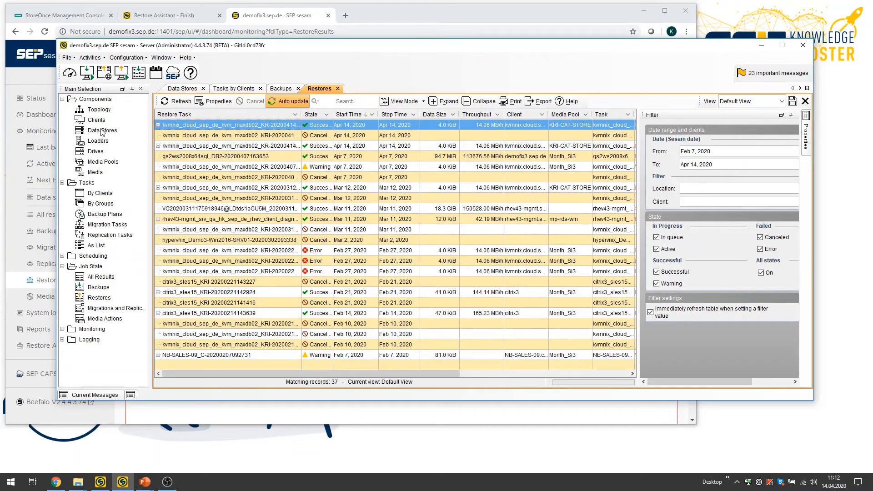
left_click(183, 89)
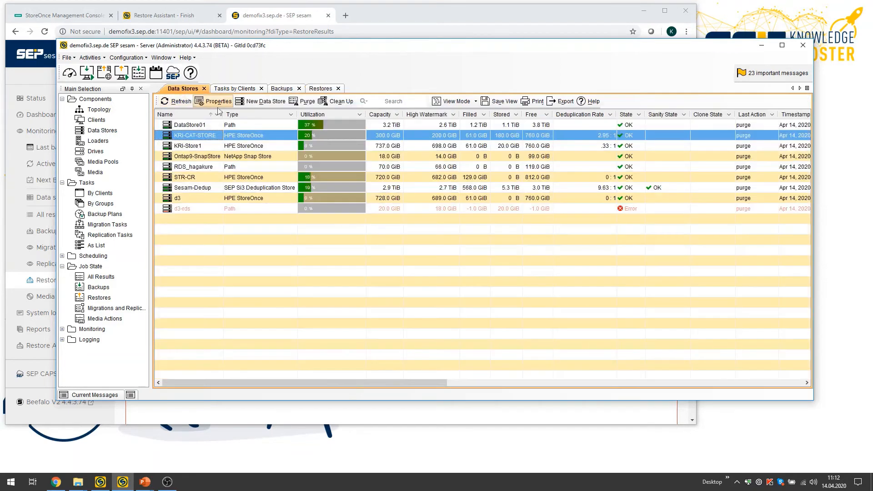
left_click(189, 147)
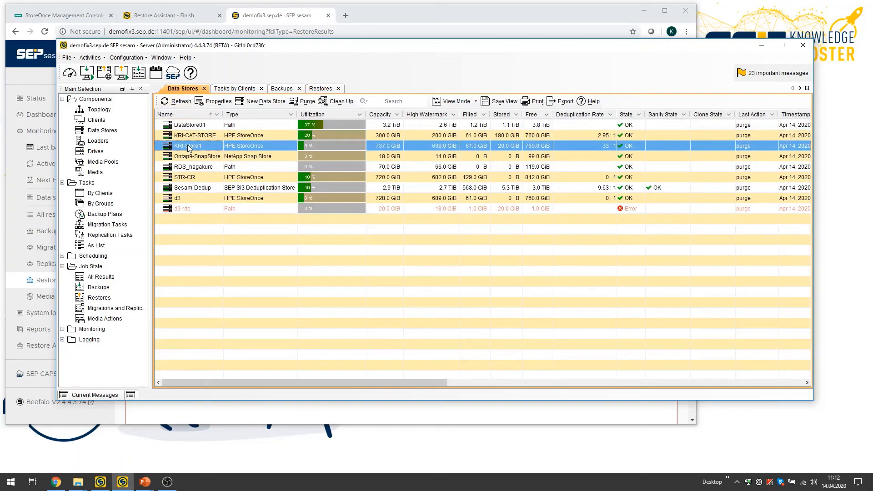
left_click(65, 15)
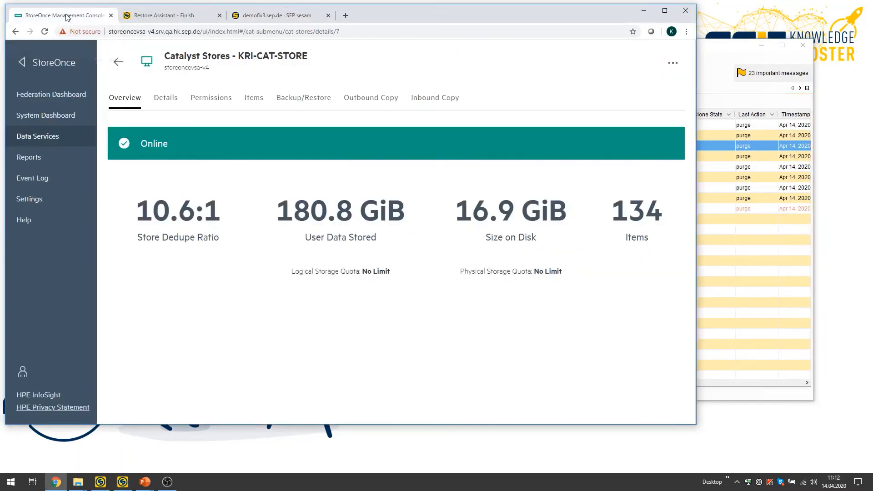
left_click(117, 72)
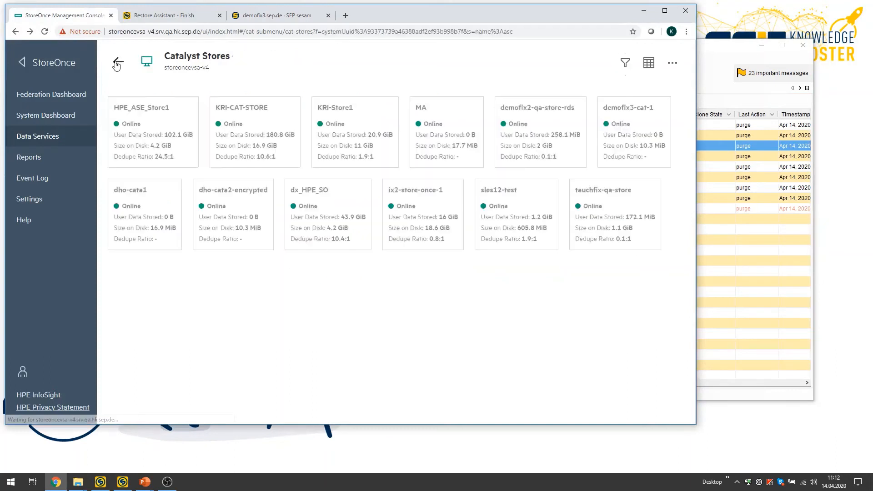
left_click(340, 110)
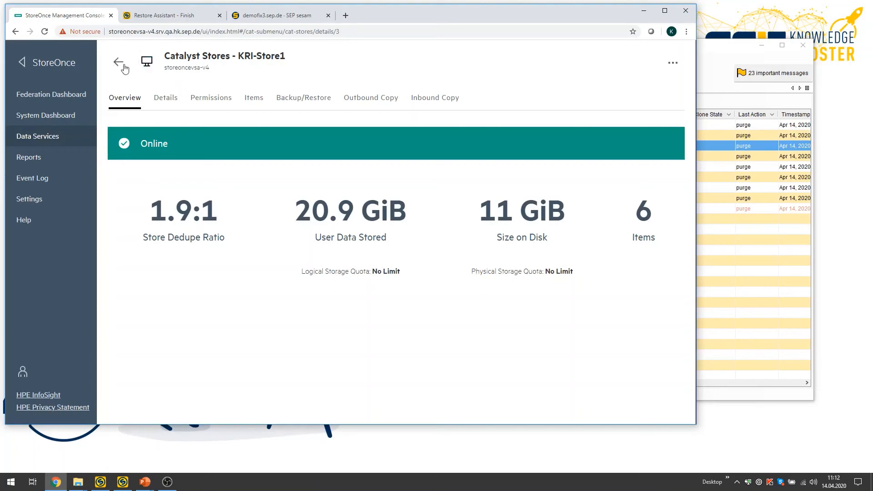
Return to the SEP sesam client and review the Catalyst_Copy replication task's properties, closing them without changes.
left_click(708, 51)
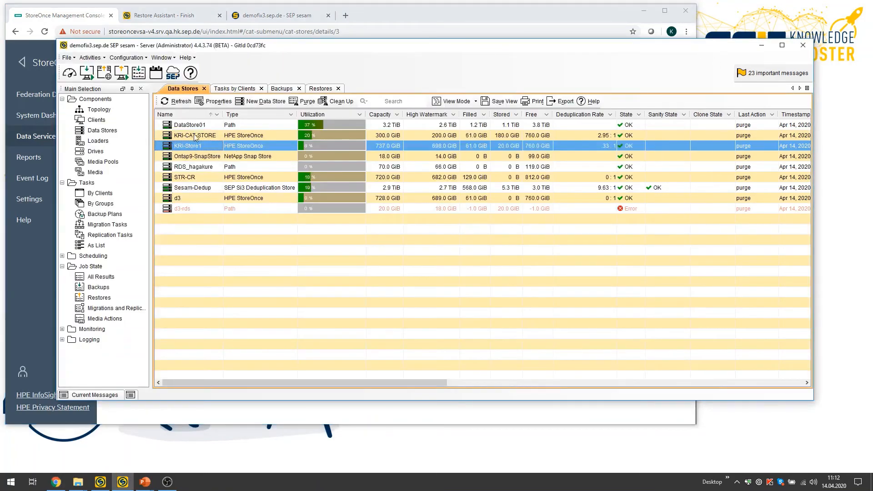
left_click(109, 236)
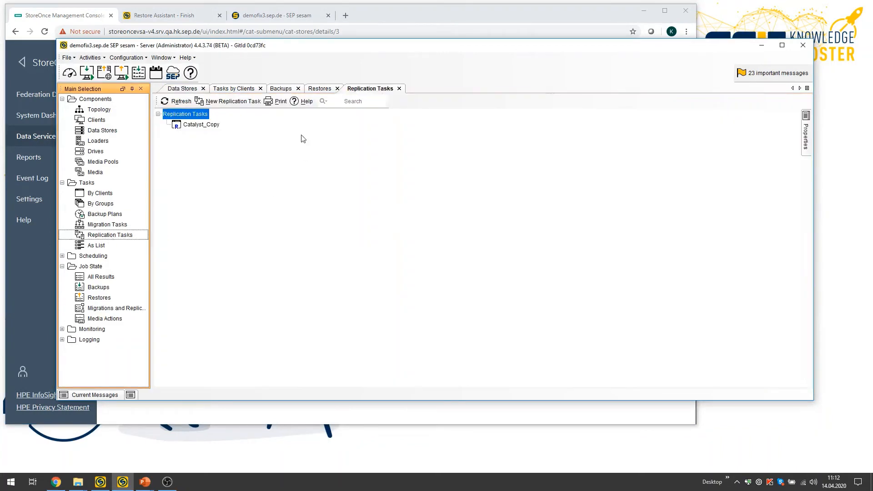
left_click(201, 126)
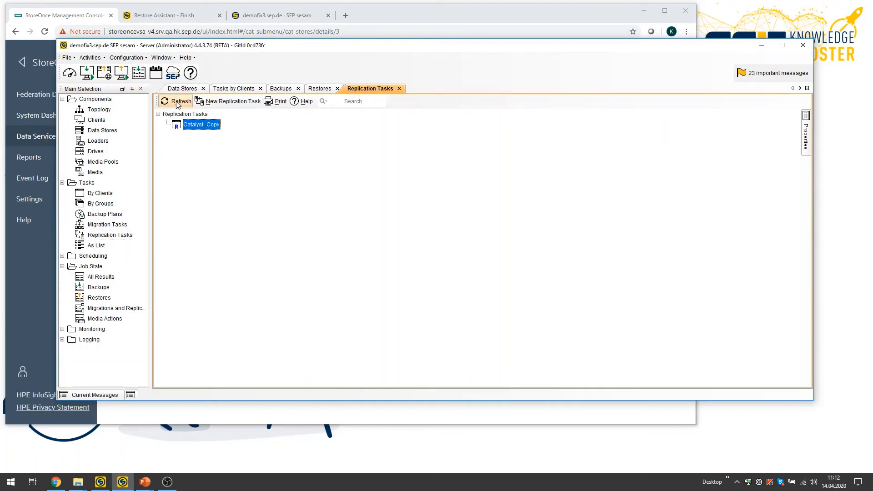
double_click(203, 126)
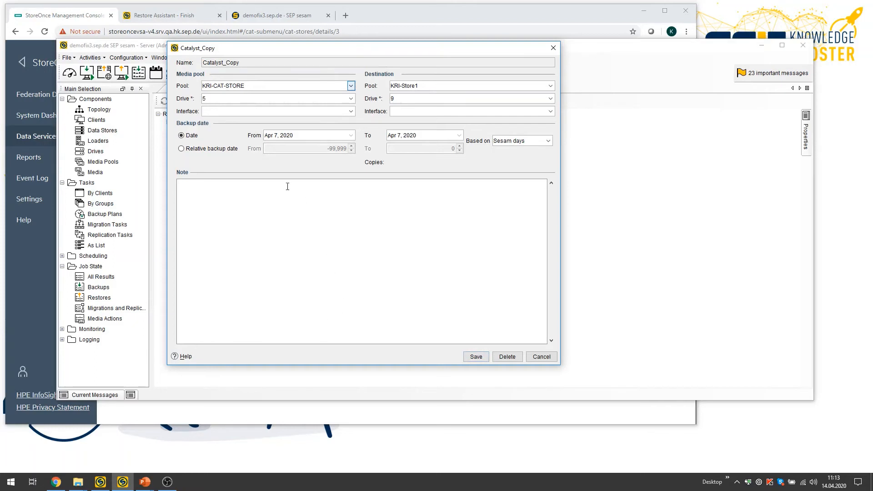
left_click(541, 357)
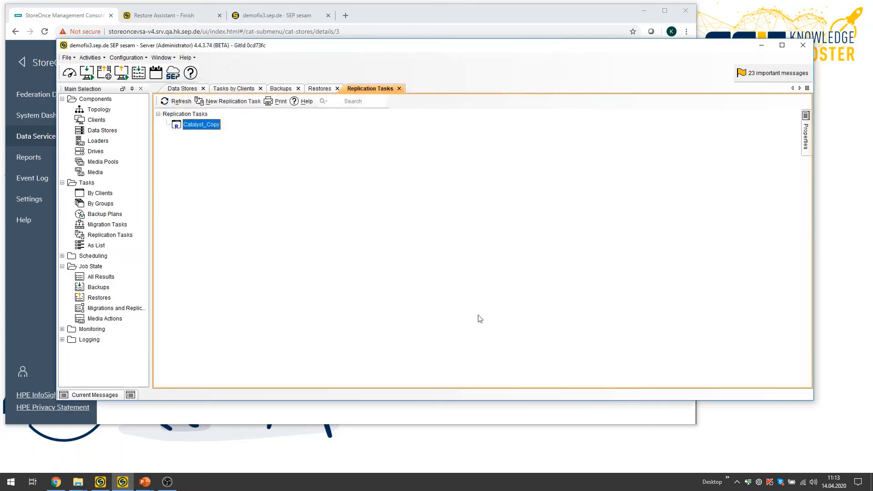
Start the Catalyst_Copy replication immediately with its existing parameters and show the migration and replication job states.
right_click(202, 127)
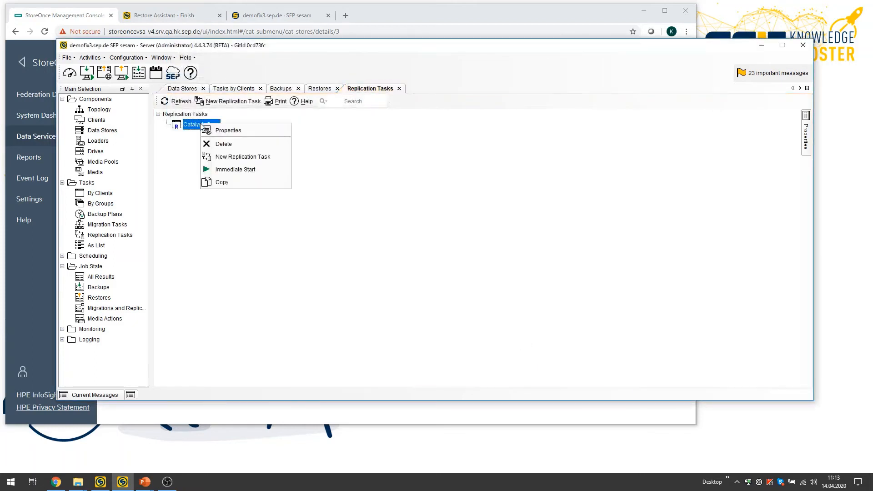
left_click(248, 170)
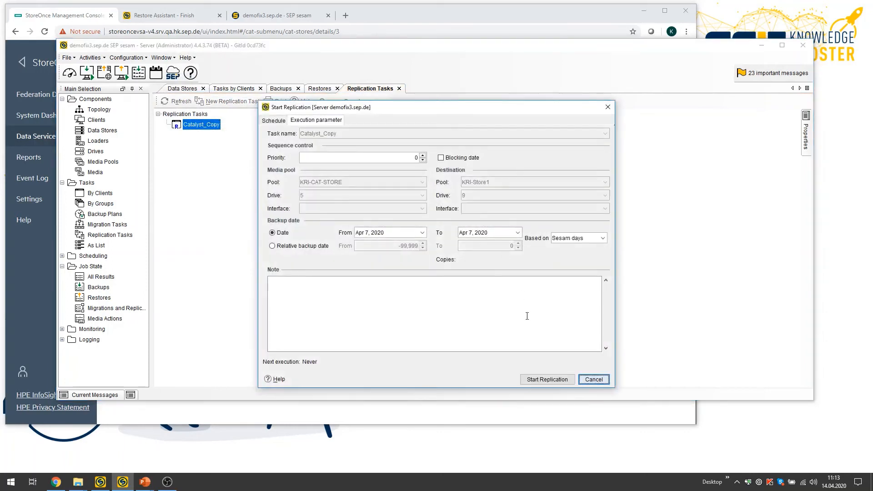
left_click(562, 380)
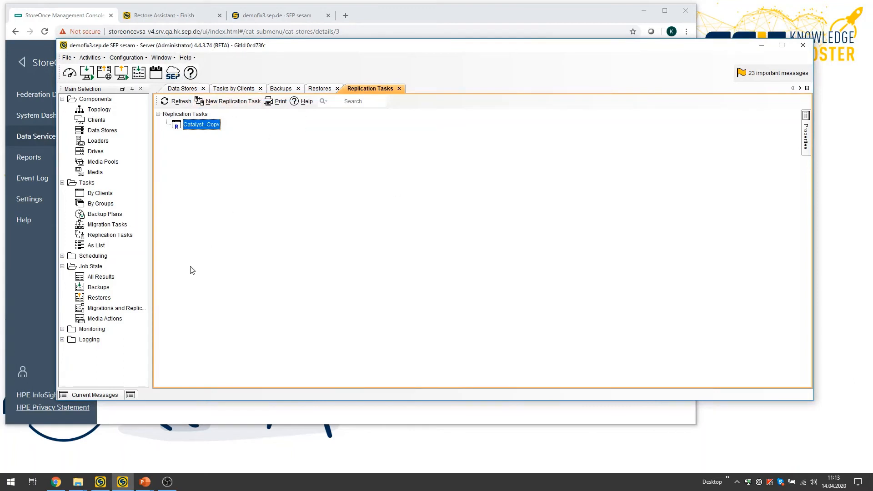
left_click(105, 309)
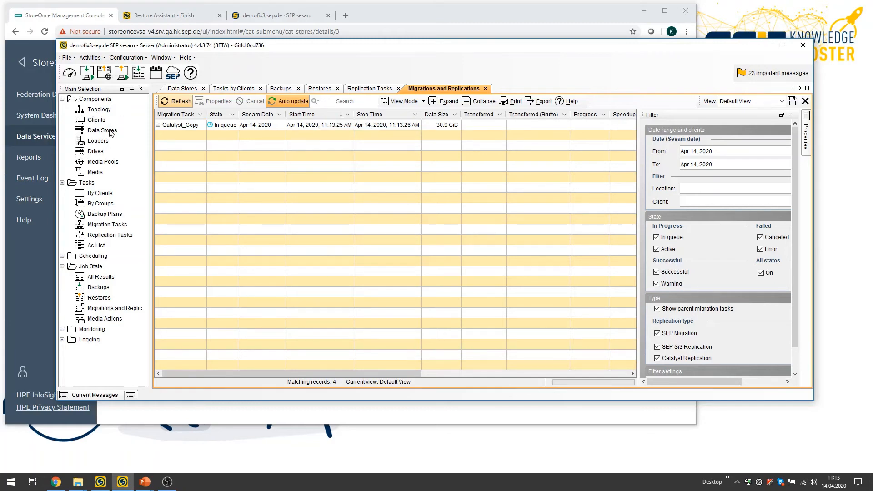
Switch to the StoreOnce Management Console, check KRI-Store1 and the Catalyst stores list, and return to the System Dashboard.
left_click(74, 18)
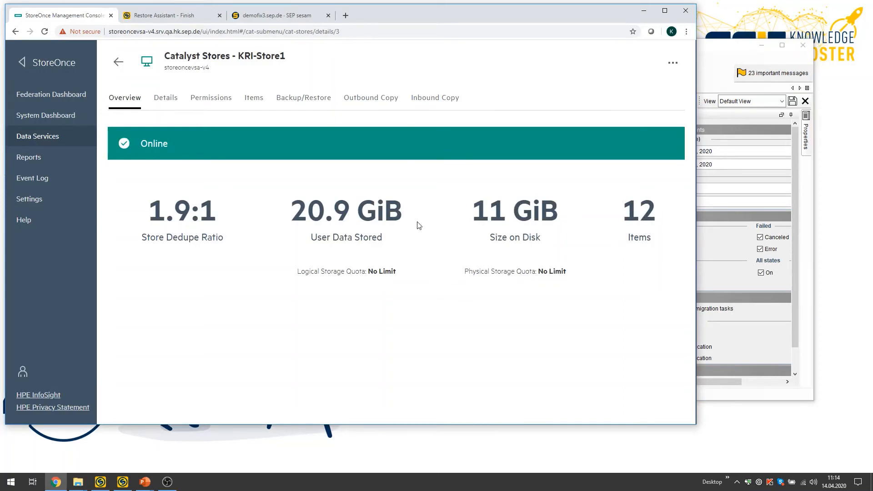
left_click(119, 62)
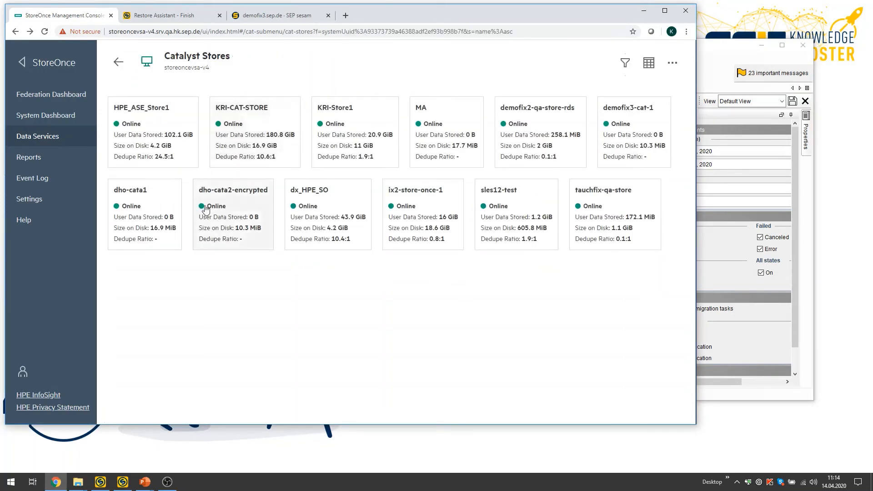
left_click(119, 63)
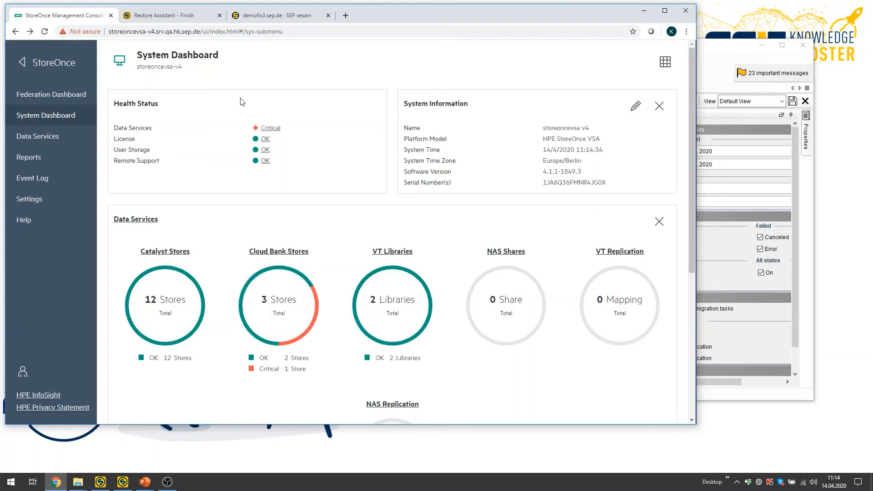
Return to the SEP sesam client and review the store types offered for a new data store, discarding the new entry.
left_click(644, 10)
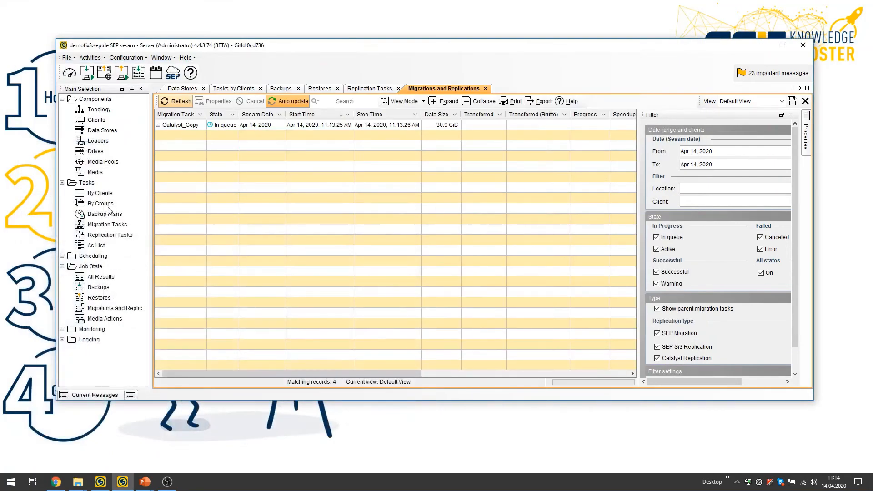
left_click(107, 132)
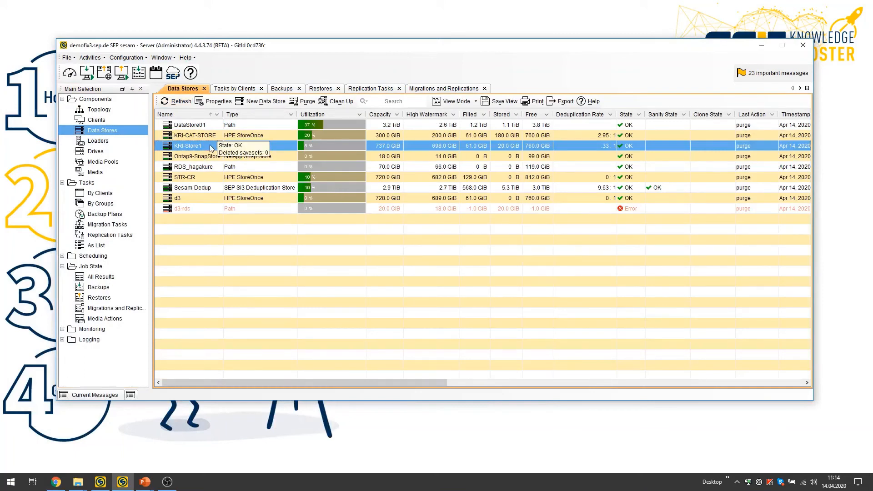
left_click(265, 101)
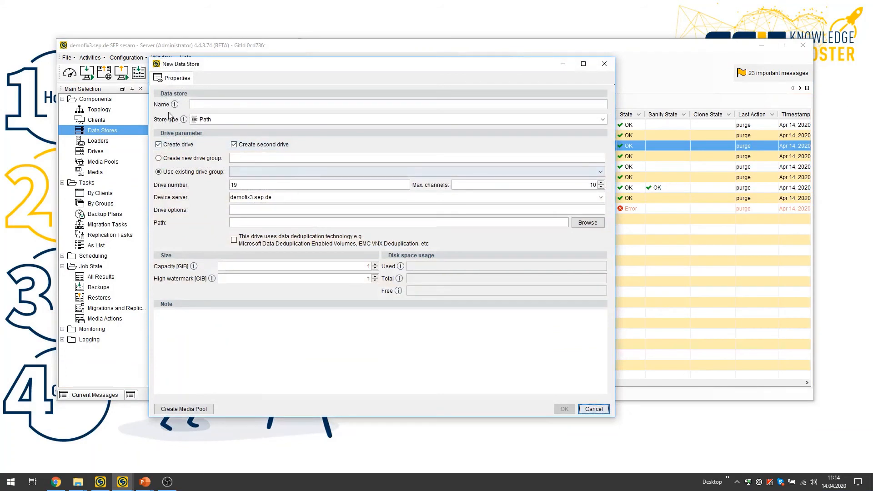
left_click(214, 120)
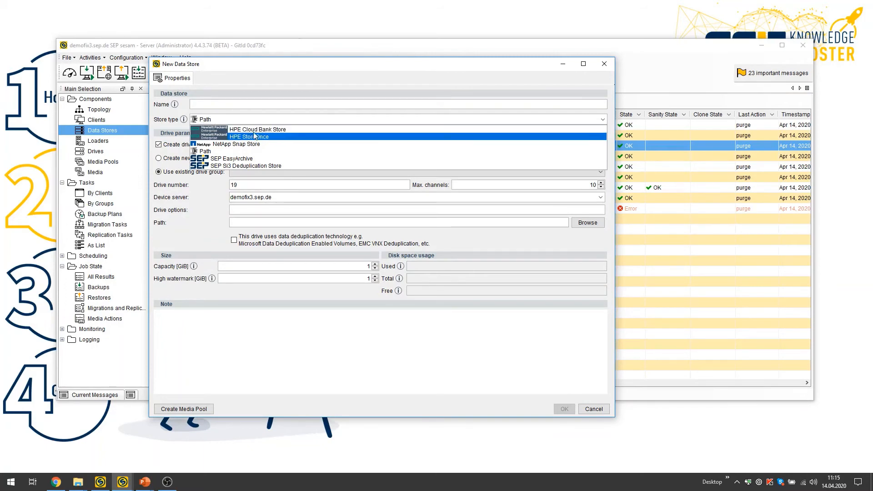
left_click(257, 106)
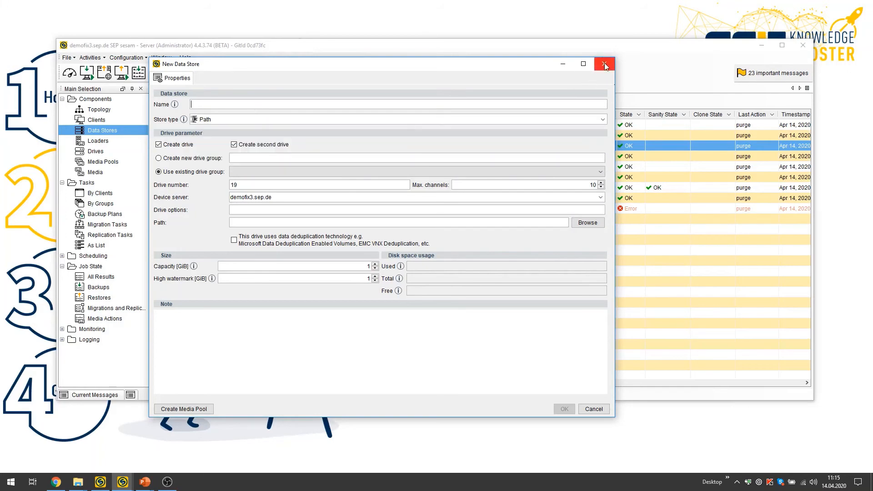
left_click(593, 409)
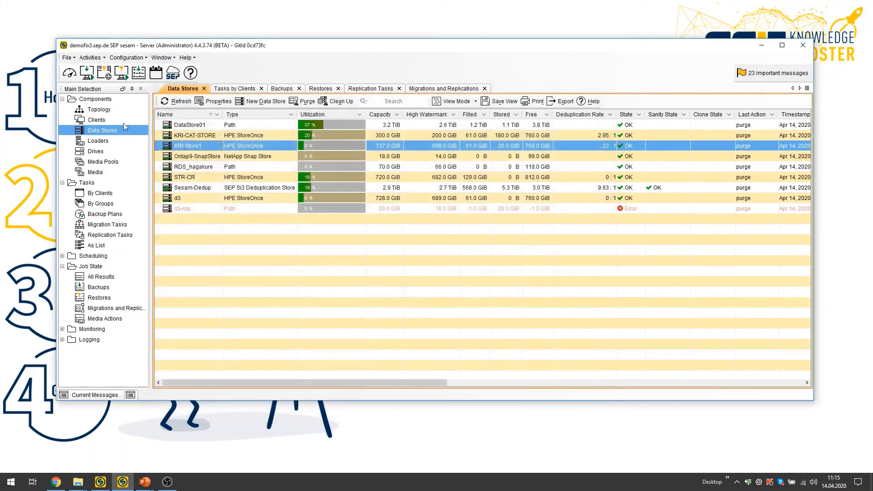
Review the destination pools offered for a new replication task with source pool KRI-CAT-STORE, discarding the task without saving.
left_click(117, 236)
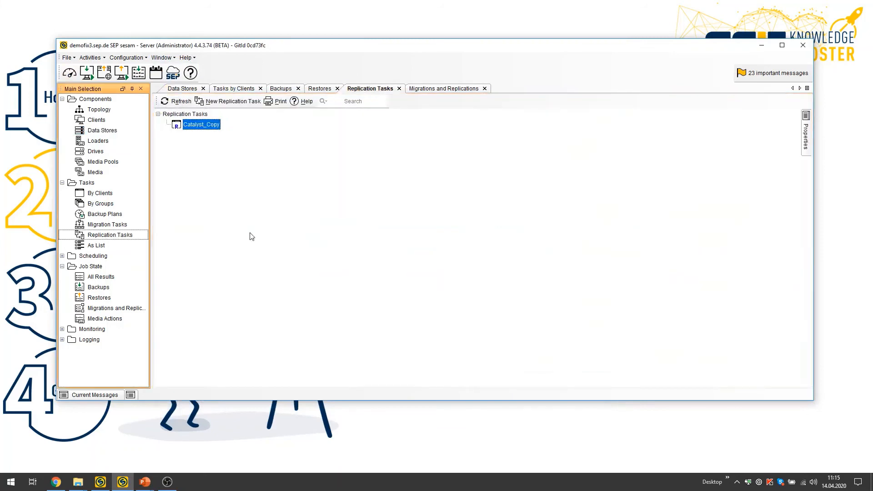
left_click(229, 99)
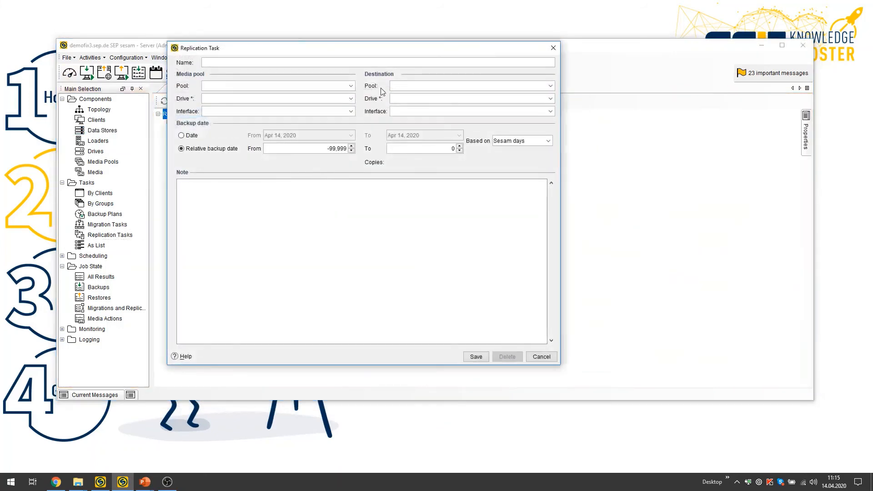
left_click(350, 86)
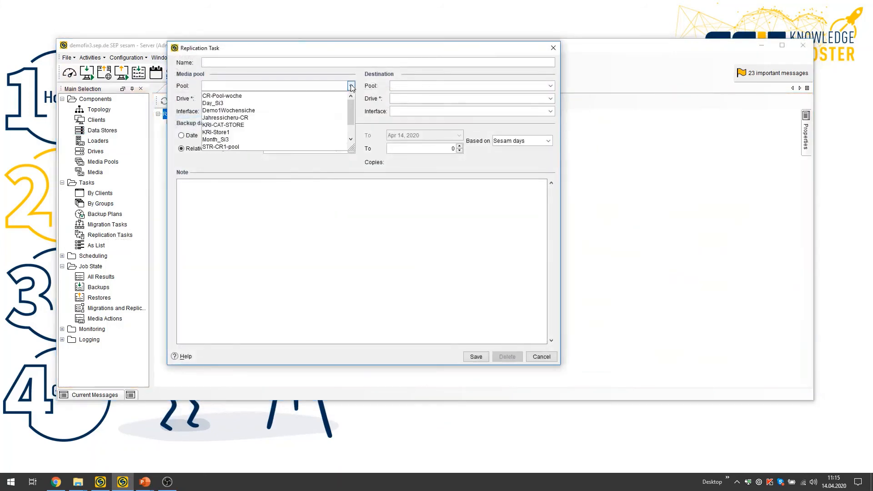
left_click(257, 125)
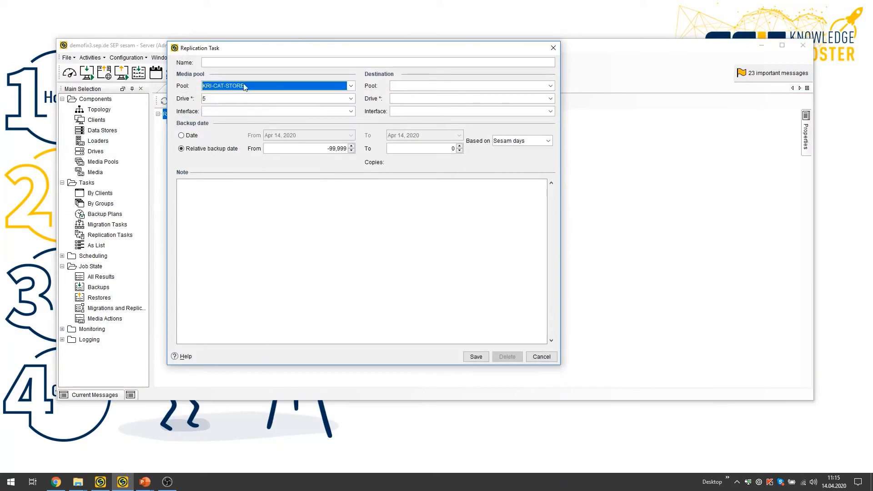
left_click(478, 86)
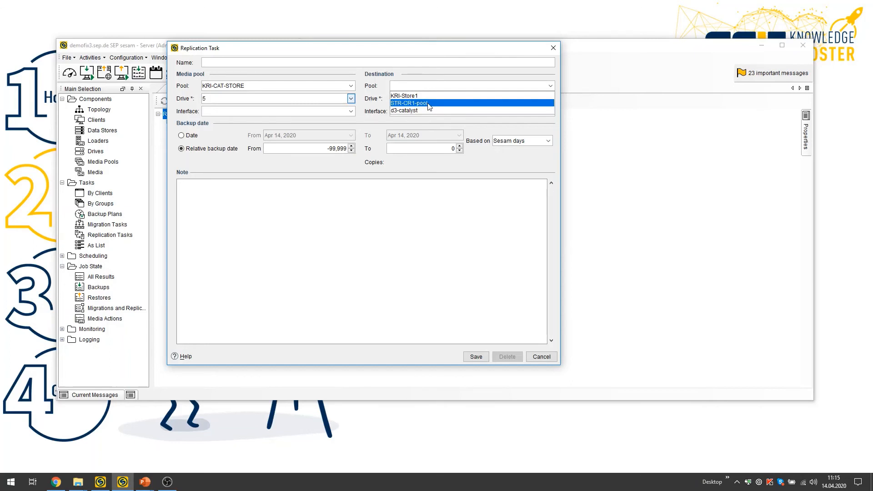
left_click(547, 359)
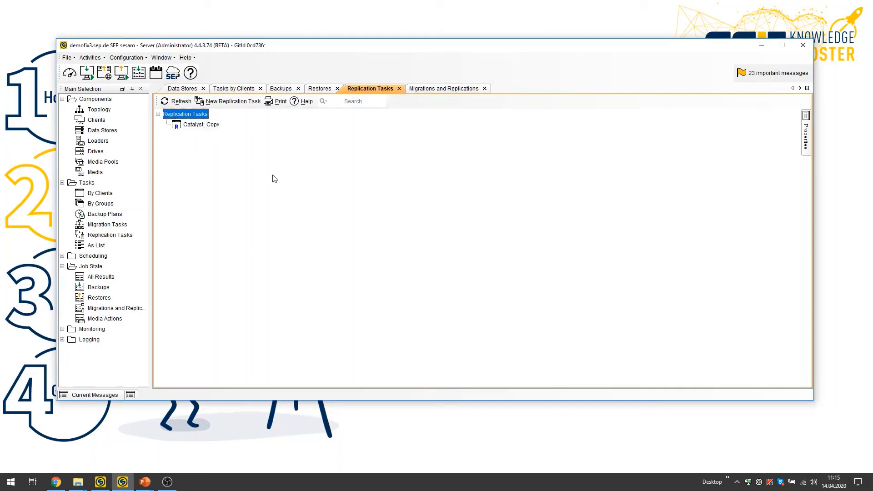
Mount the virtual disks from the Mar 12, 2020 backup of kvmnix_cloud_sep_de_kvm_maxdb02_KRI for a single file restore.
left_click(235, 88)
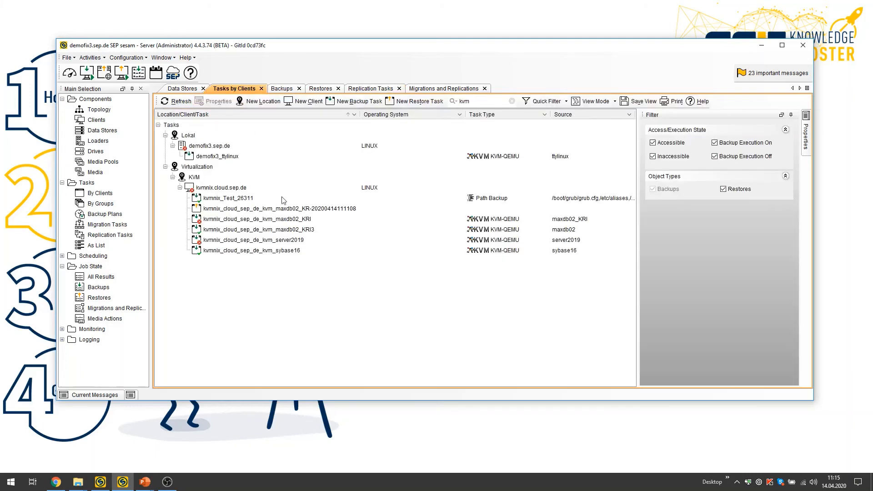
left_click(271, 221)
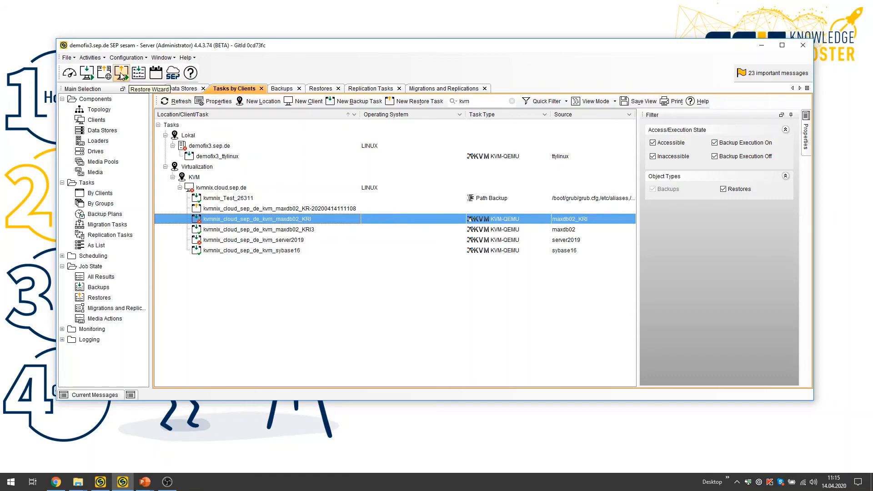
left_click(121, 73)
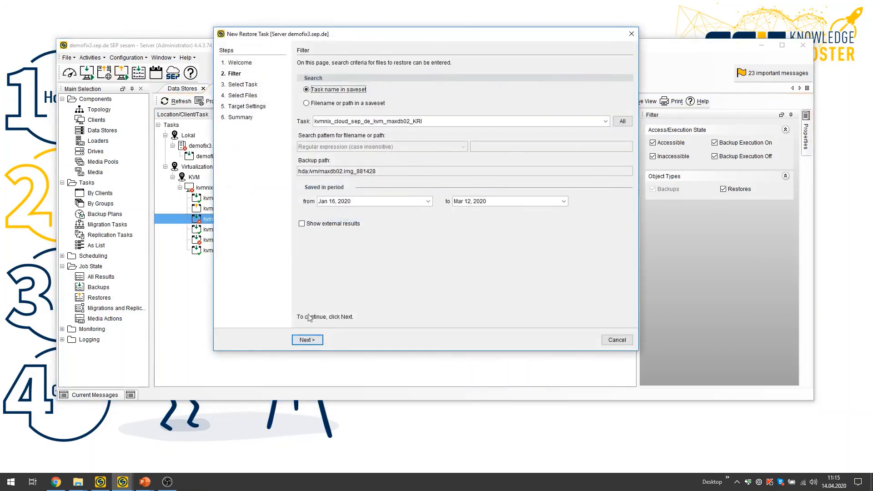
left_click(308, 341)
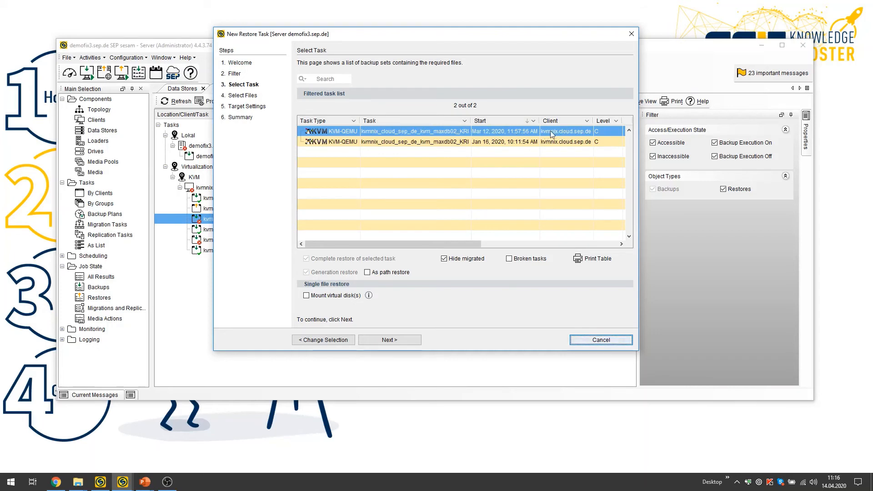
left_click(307, 297)
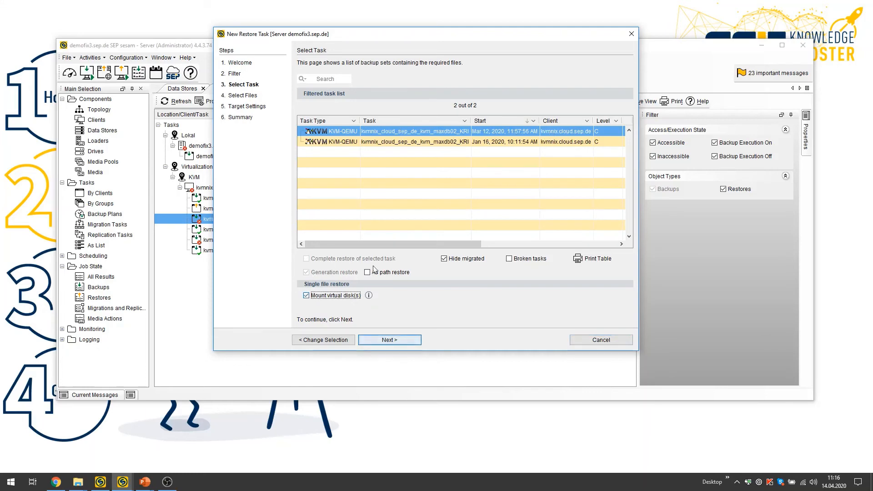
left_click(398, 341)
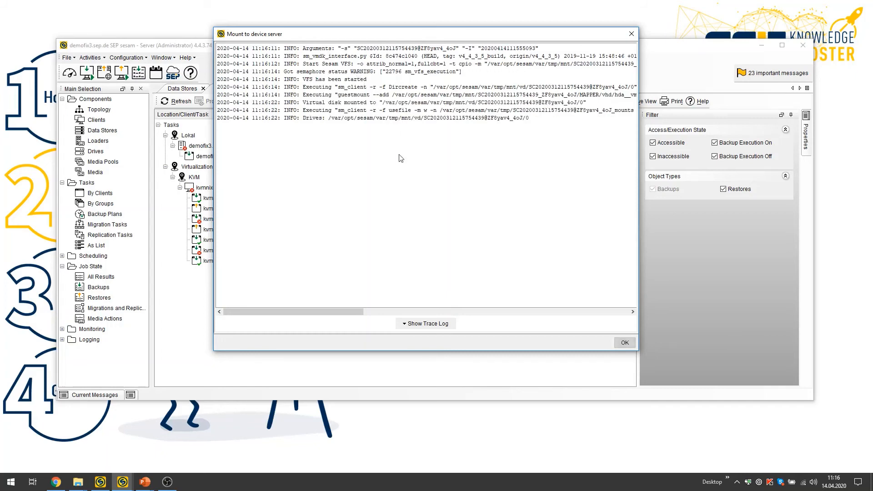
Review the trace log of the device server mount, then continue to the restore's file selection.
left_click(428, 324)
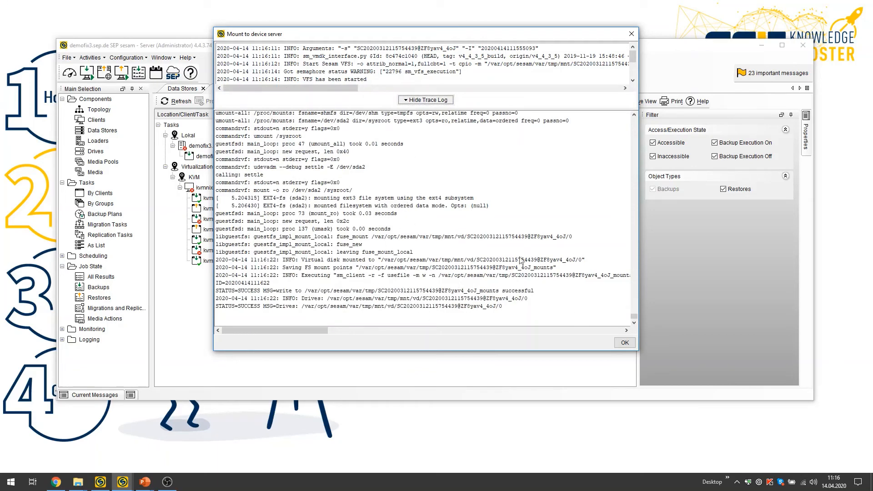
left_click(428, 100)
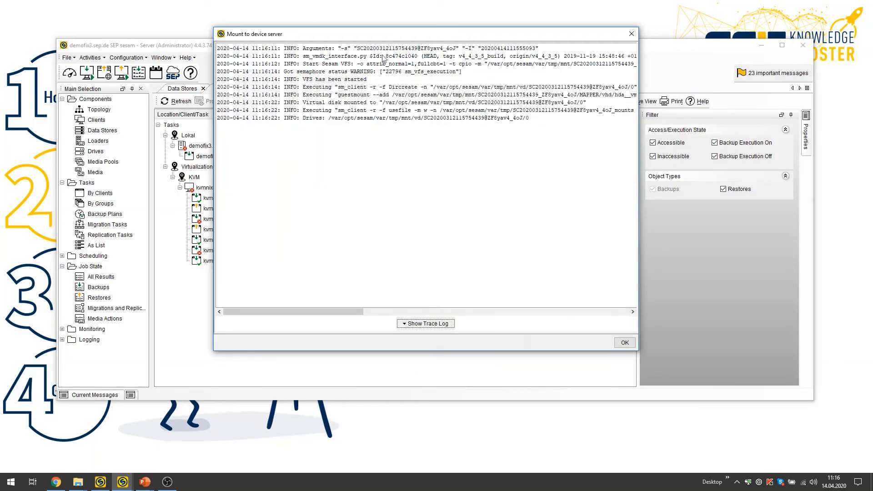
left_click(624, 344)
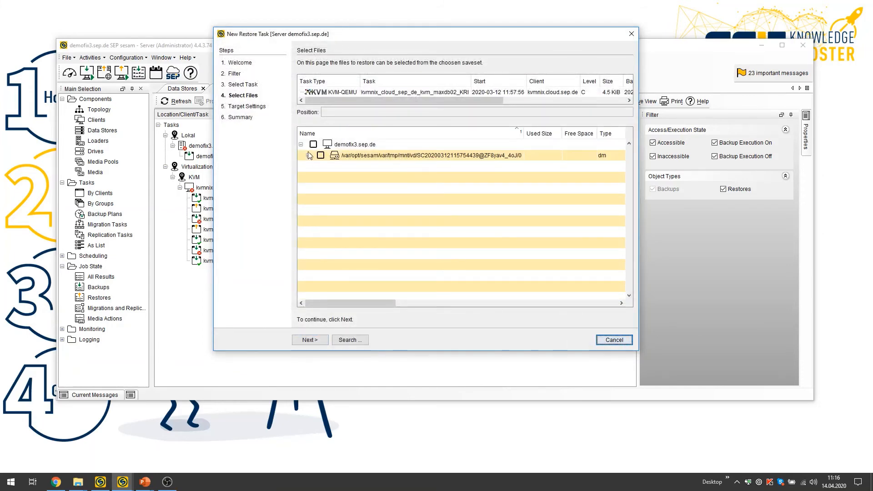
Browse the mounted disk to etc/X11 and select the file xorg.conf.install for restore.
left_click(308, 155)
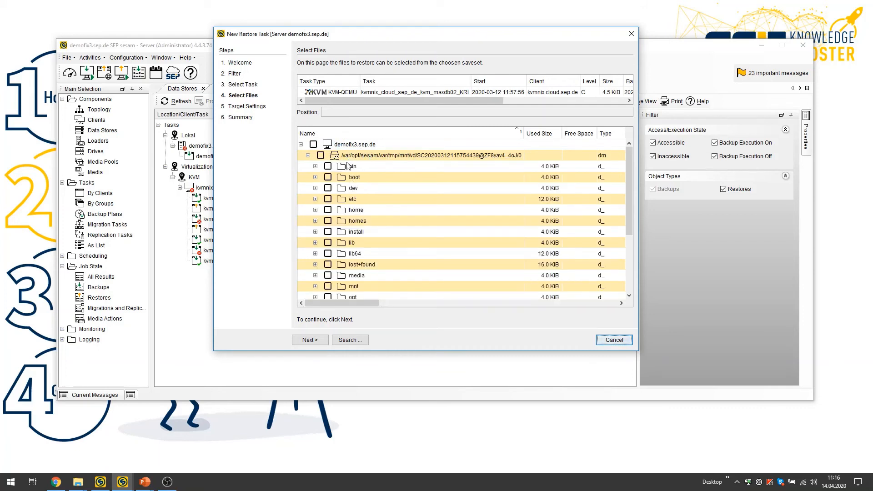
left_click(316, 199)
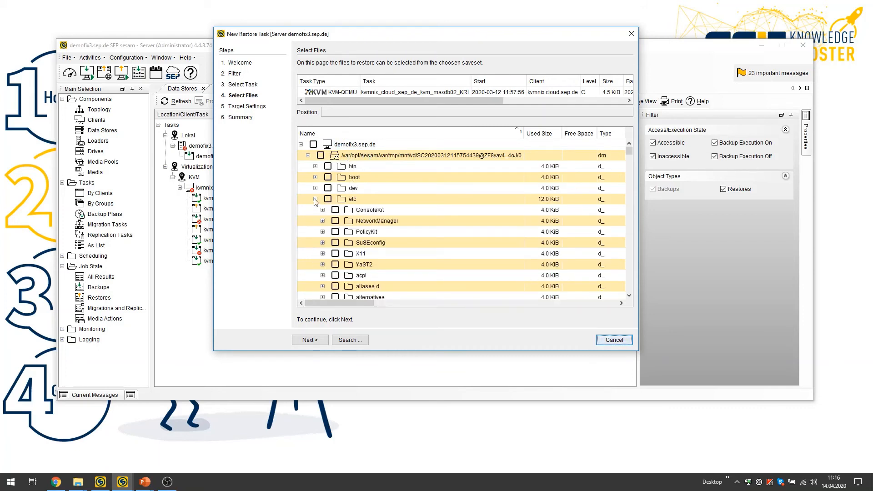
left_click(315, 199)
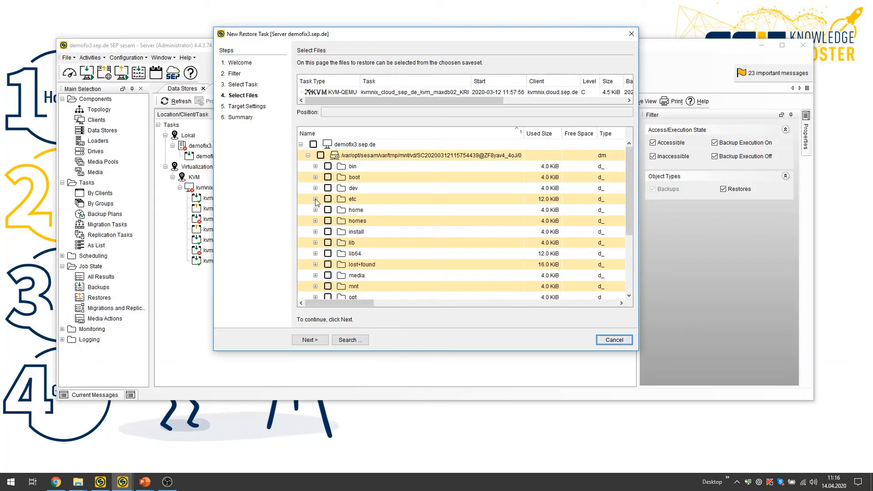
left_click(315, 199)
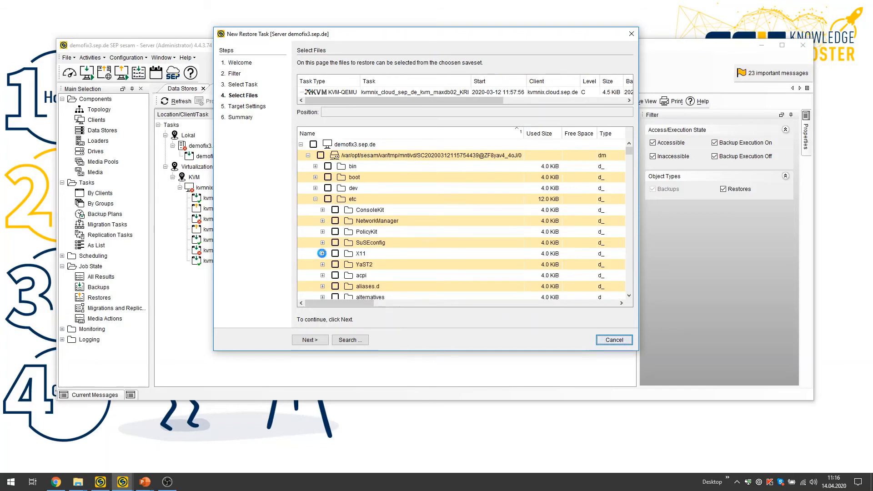
left_click(322, 253)
left_click(343, 264)
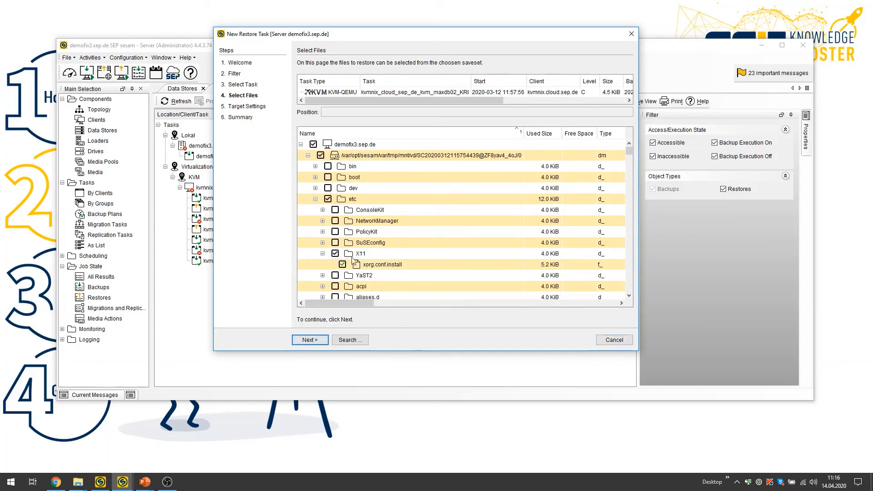
Review the target nodes available for the single file restore, then cancel the restore and unmount the virtual disk.
left_click(311, 339)
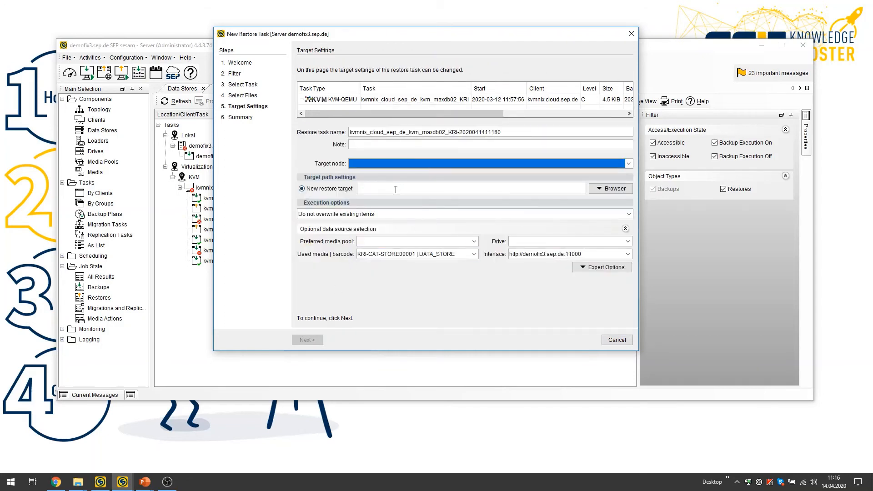
left_click(406, 165)
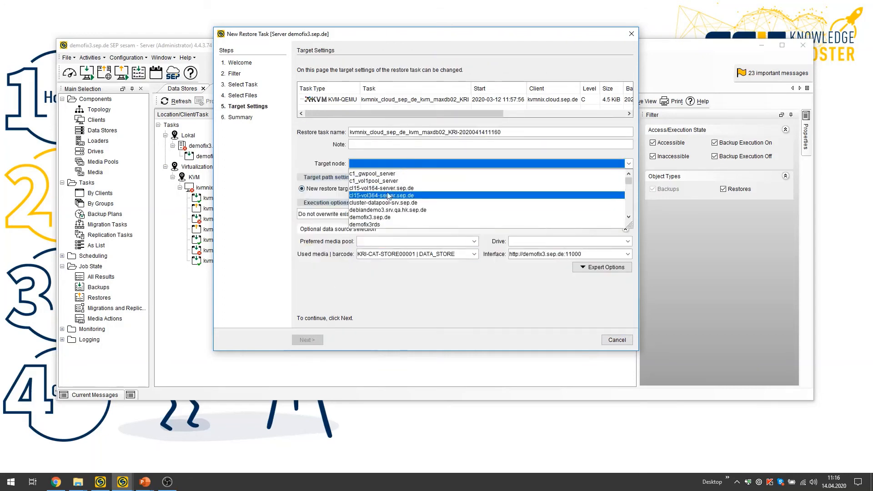
left_click(402, 163)
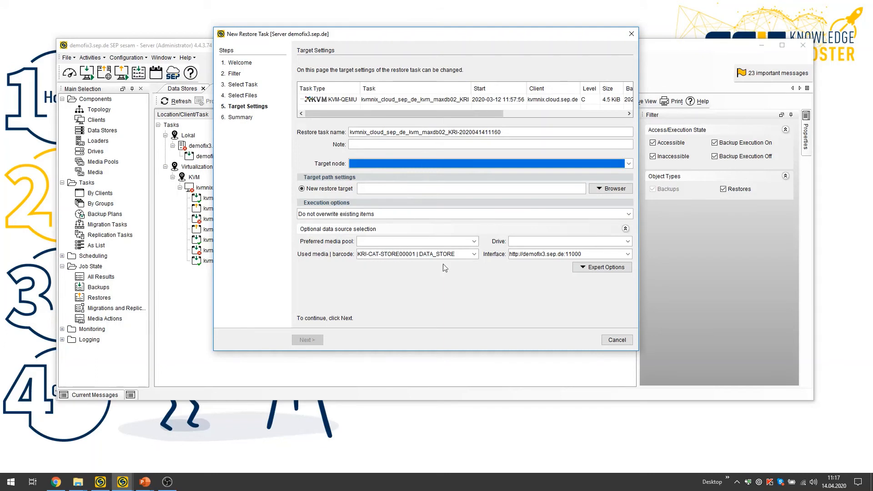
left_click(619, 342)
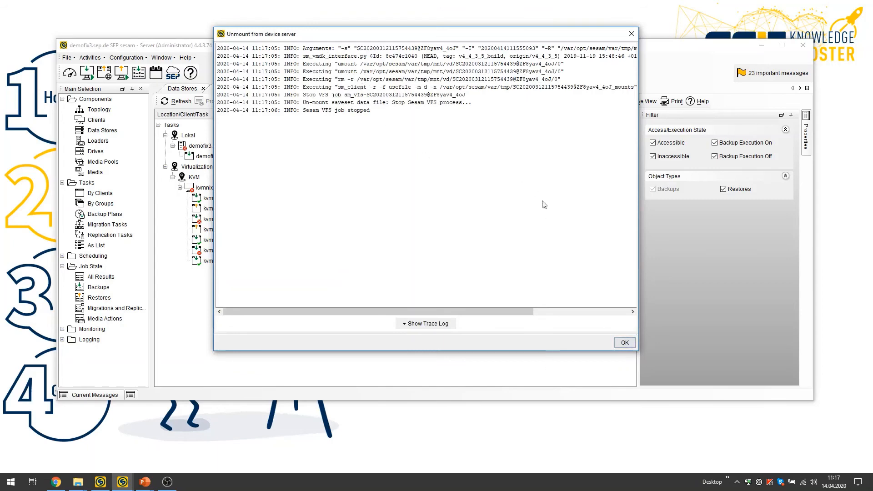
left_click(625, 344)
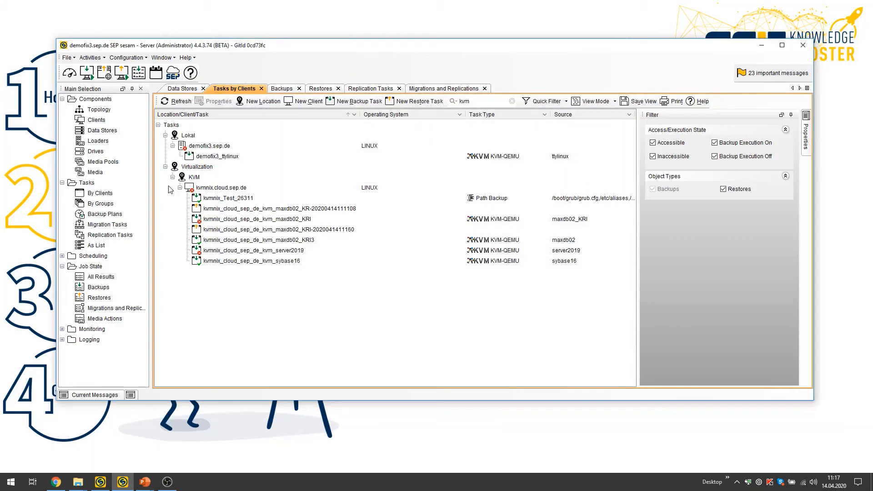
Examine the backup job results, comparing deduplication rates, source side deduplication, durations and backup pools, then return to the task names.
left_click(281, 89)
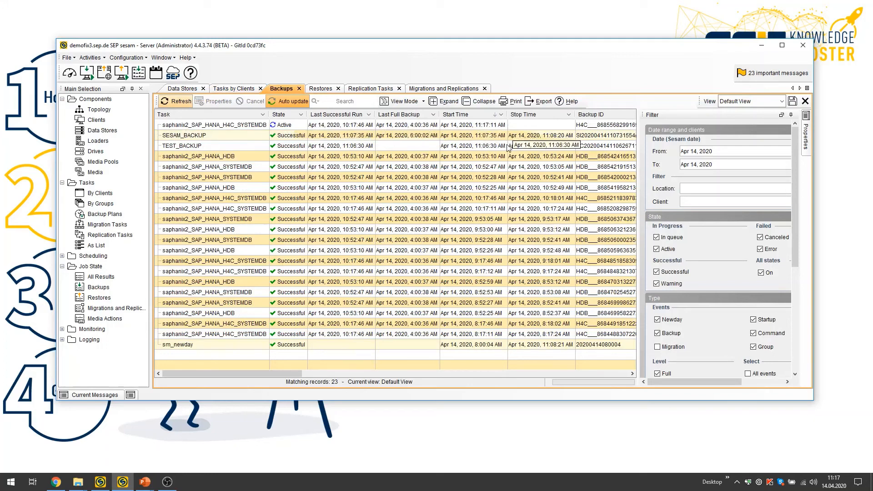
left_click_drag(301, 374, 463, 383)
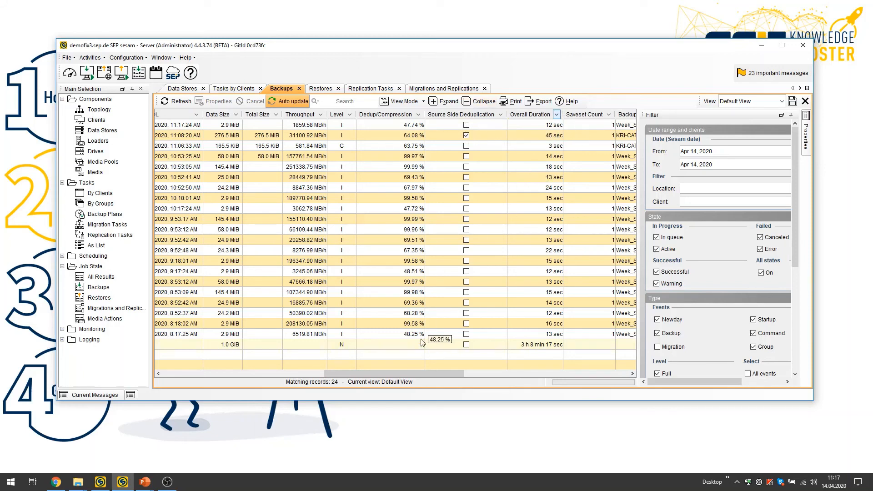
left_click_drag(424, 374, 462, 374)
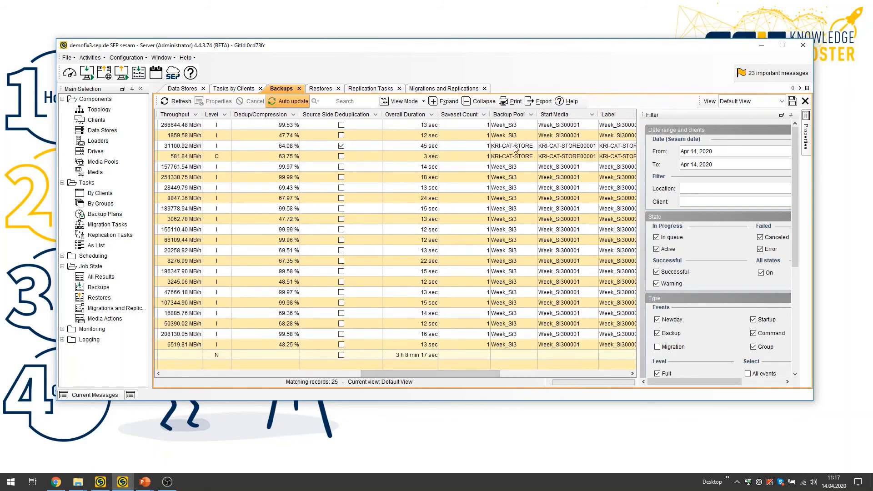
left_click_drag(408, 373, 173, 364)
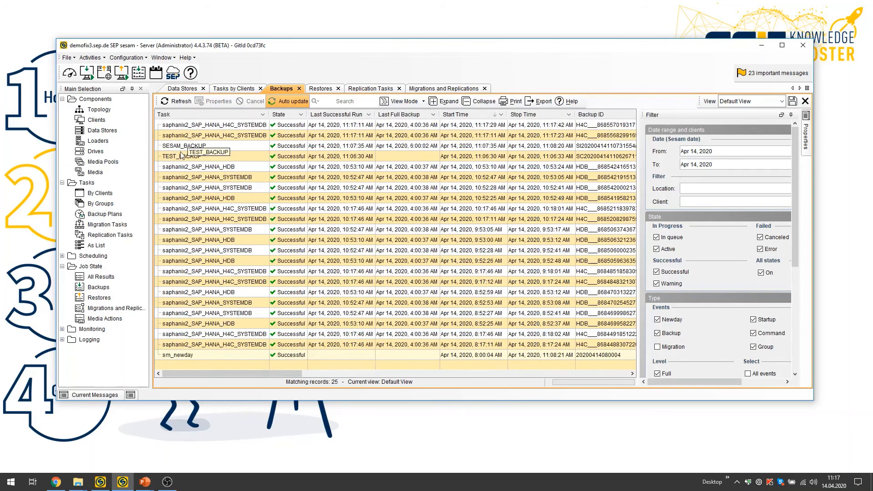
Review the configured replication tasks and the job results for migrations and replications.
left_click(380, 89)
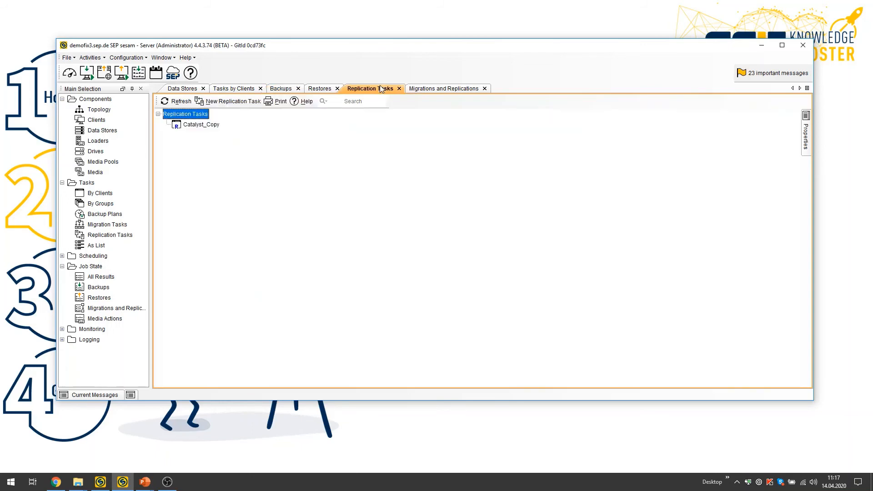
left_click(423, 89)
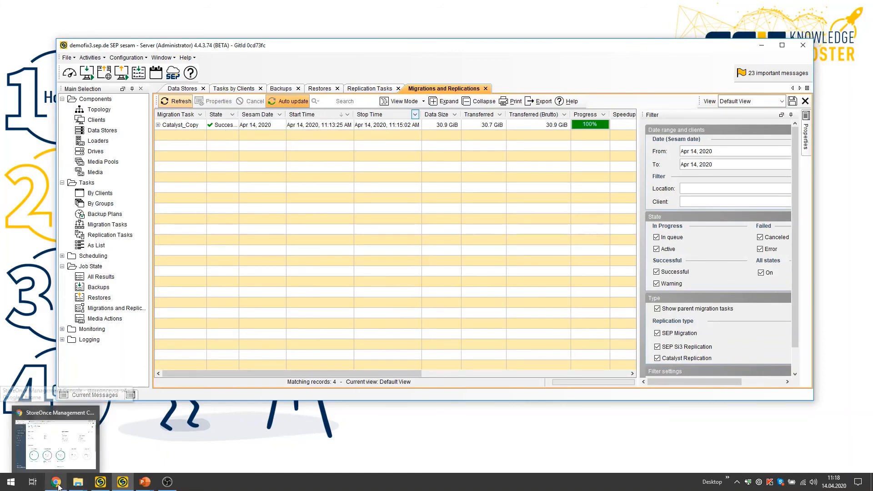
Switch to Chrome to review the StoreOnce system dashboard and the Restore Assistant's finish summary, then minimize the SEP sesam window.
left_click(55, 432)
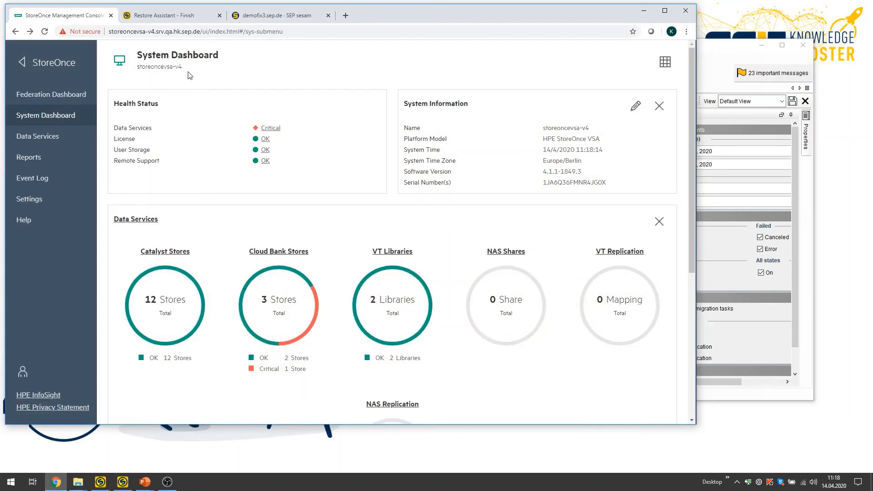
left_click(182, 19)
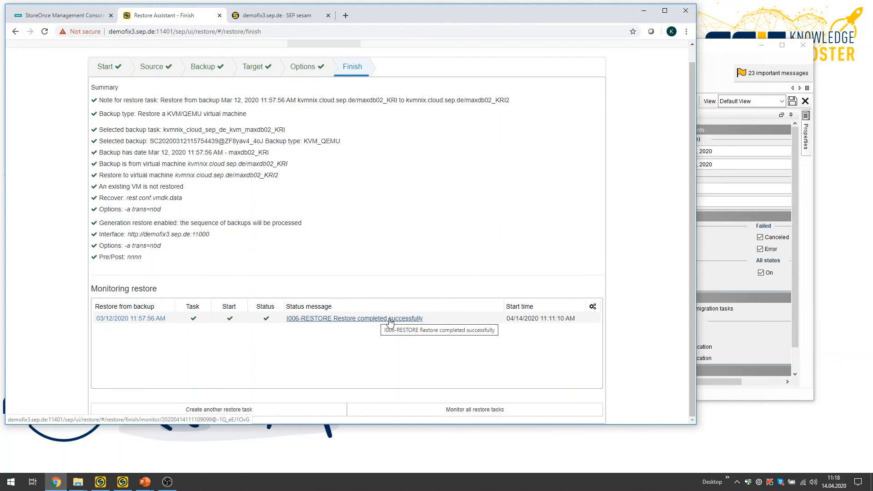
left_click(726, 52)
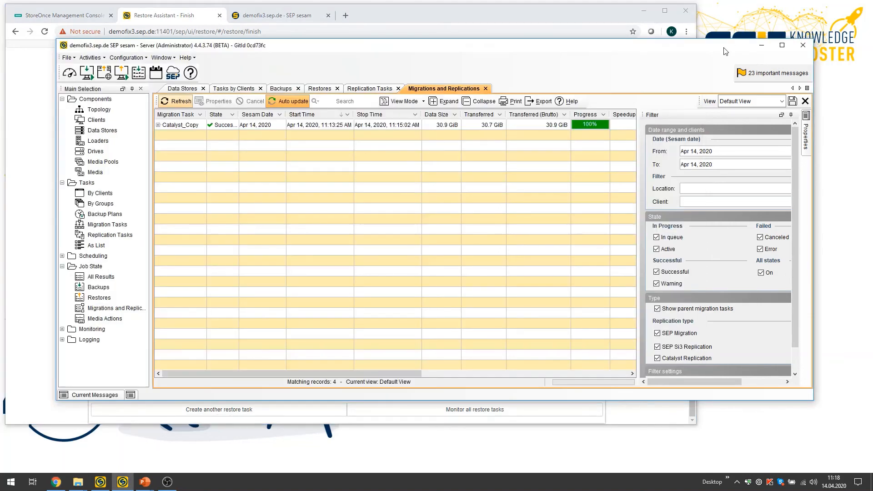
left_click(763, 46)
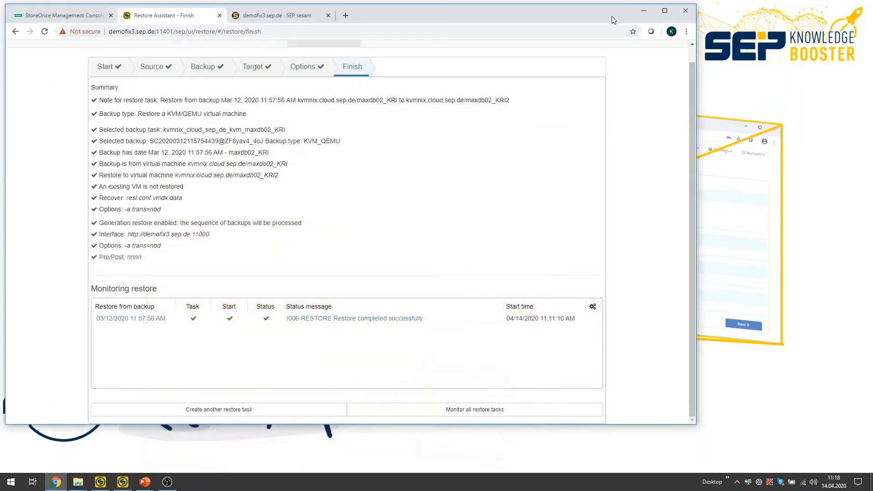